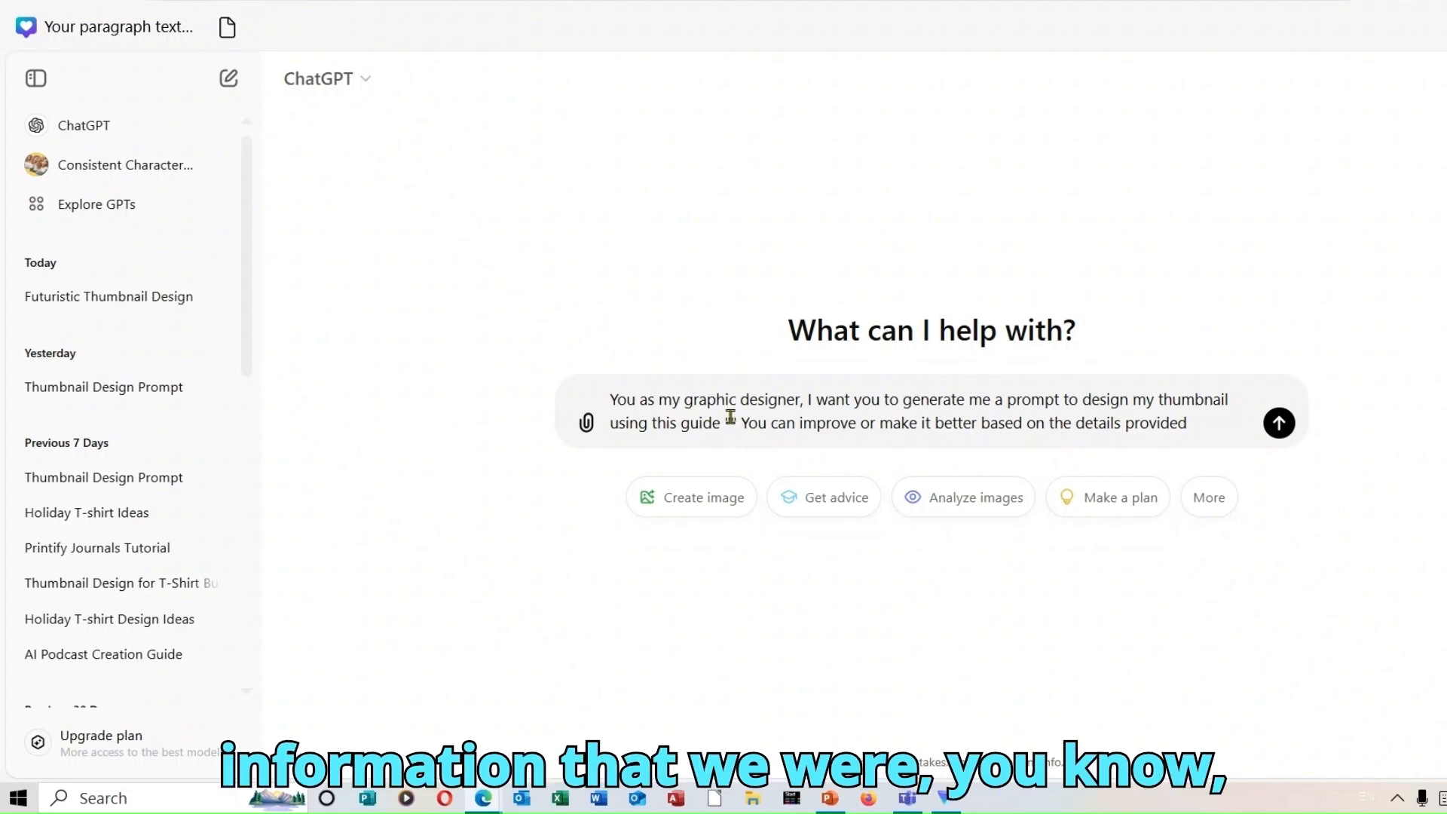
- Paste the copied thumbnail guide between the quotation marks of the graphic designer request and submit it to ChatGPT
right_click(731, 417)
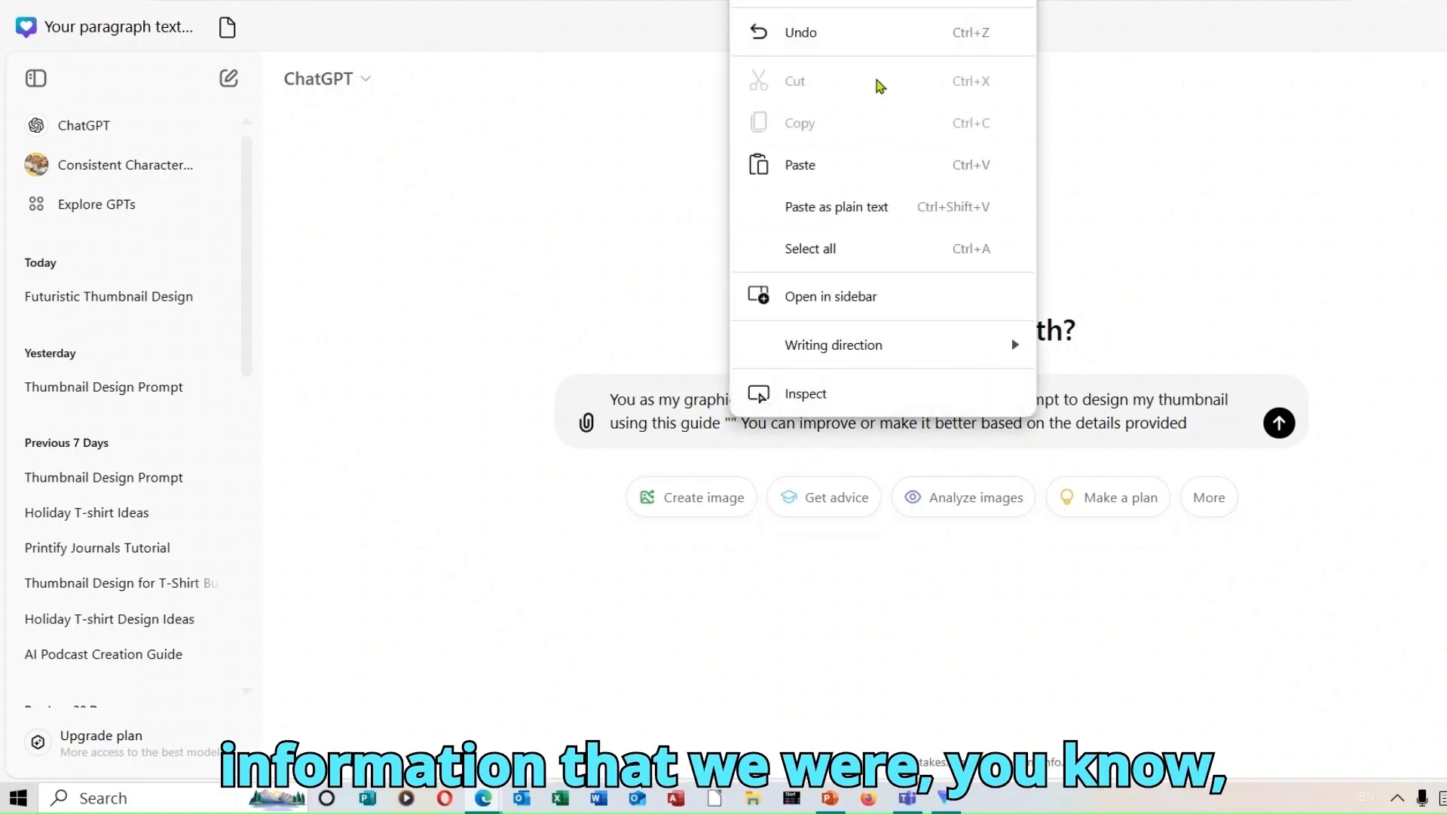
left_click(837, 161)
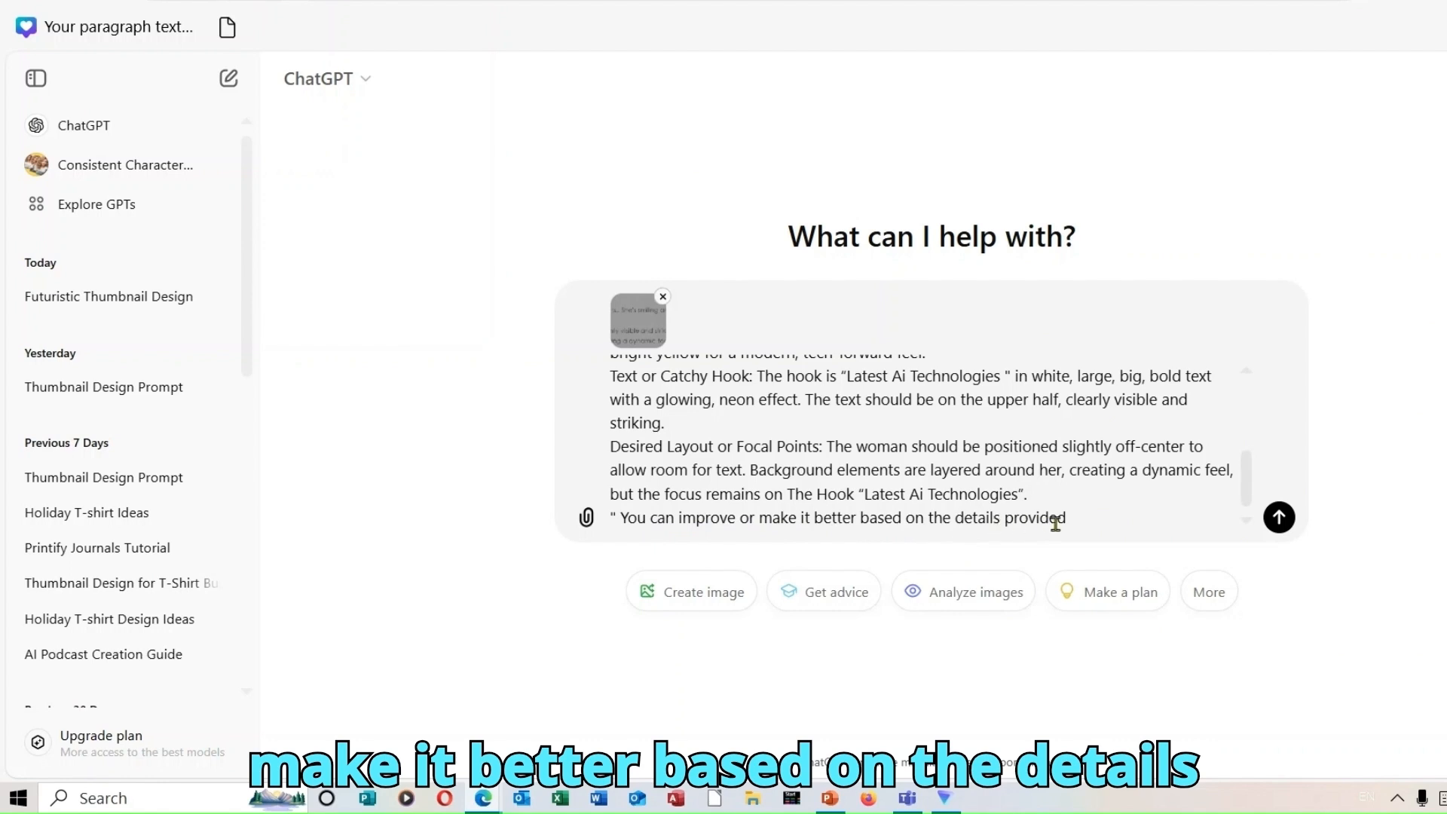
left_click(1289, 522)
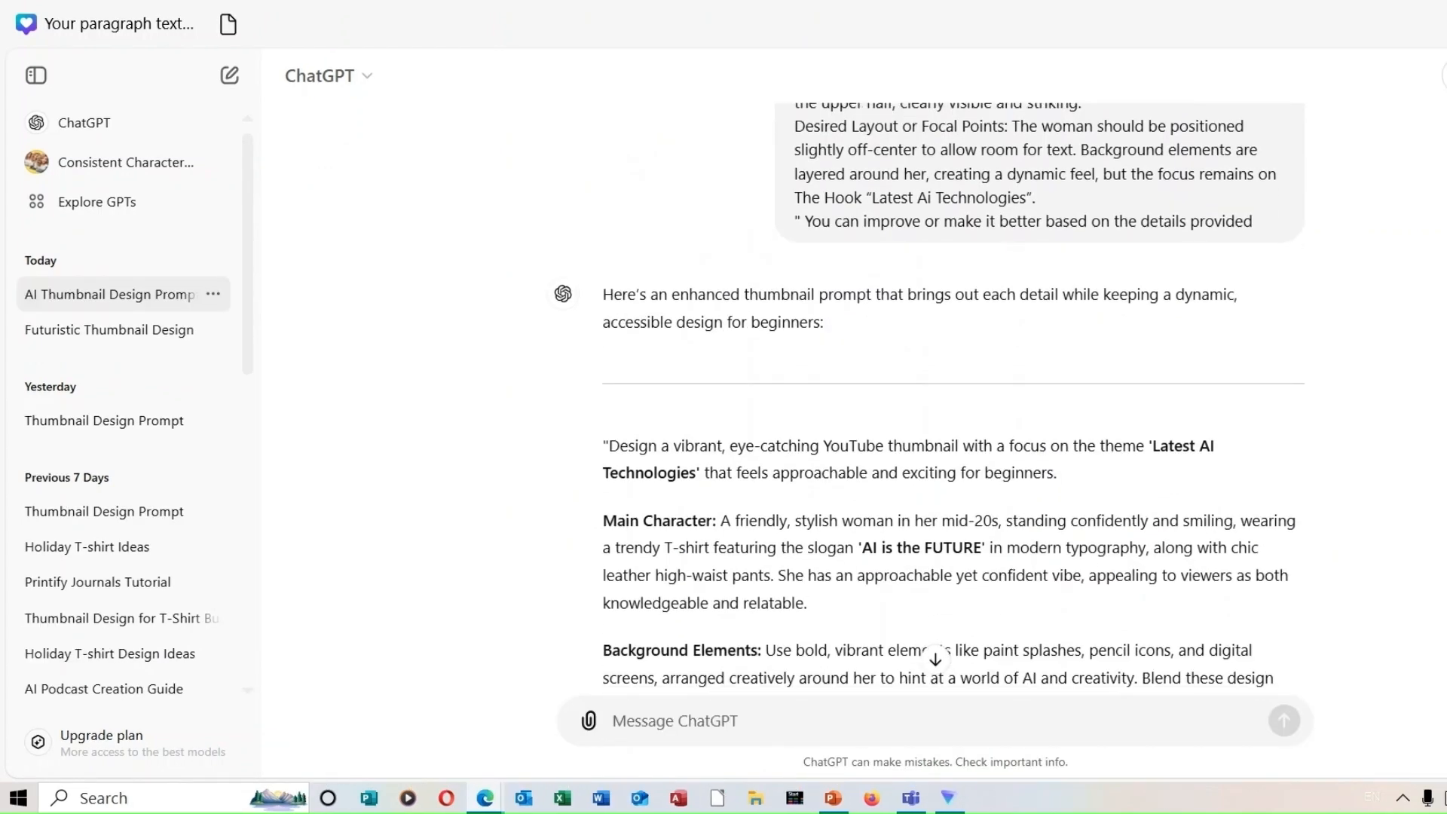
- Copy the full combined thumbnail prompt that answers "make it one prompt with all details"
scroll(929, 392, "down", 3)
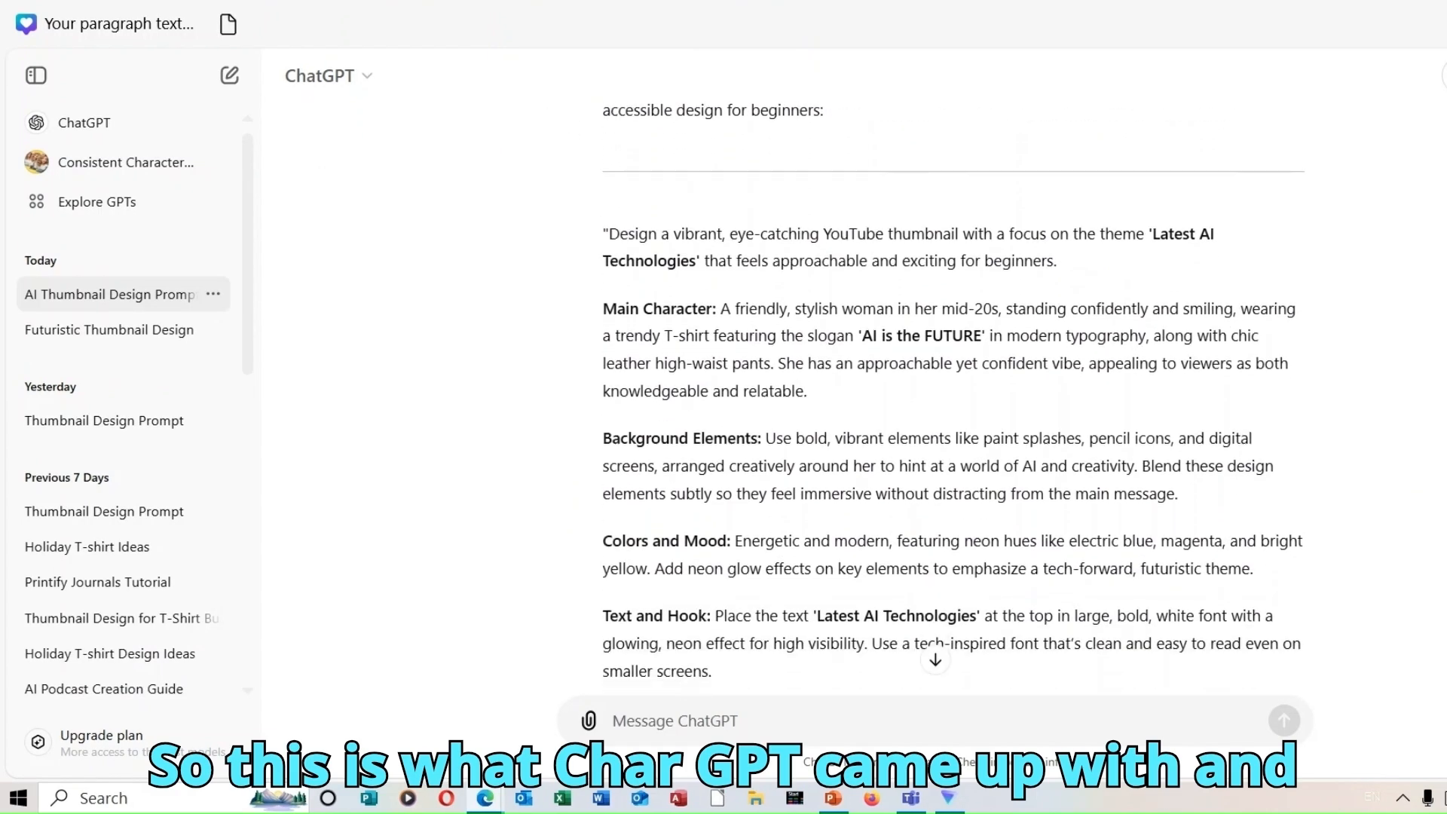
scroll(953, 421, "down", 2)
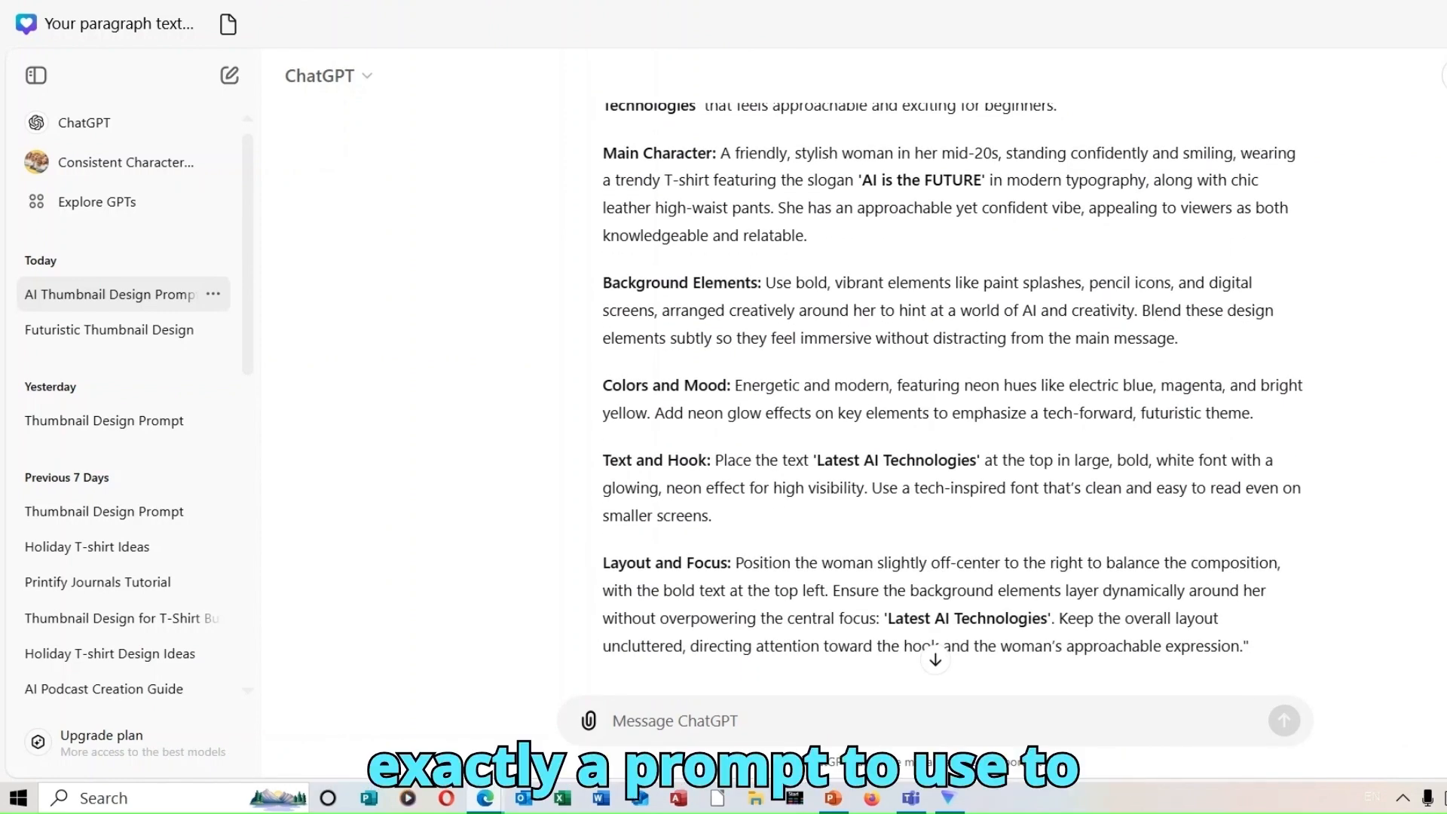
scroll(953, 387, "down", 2)
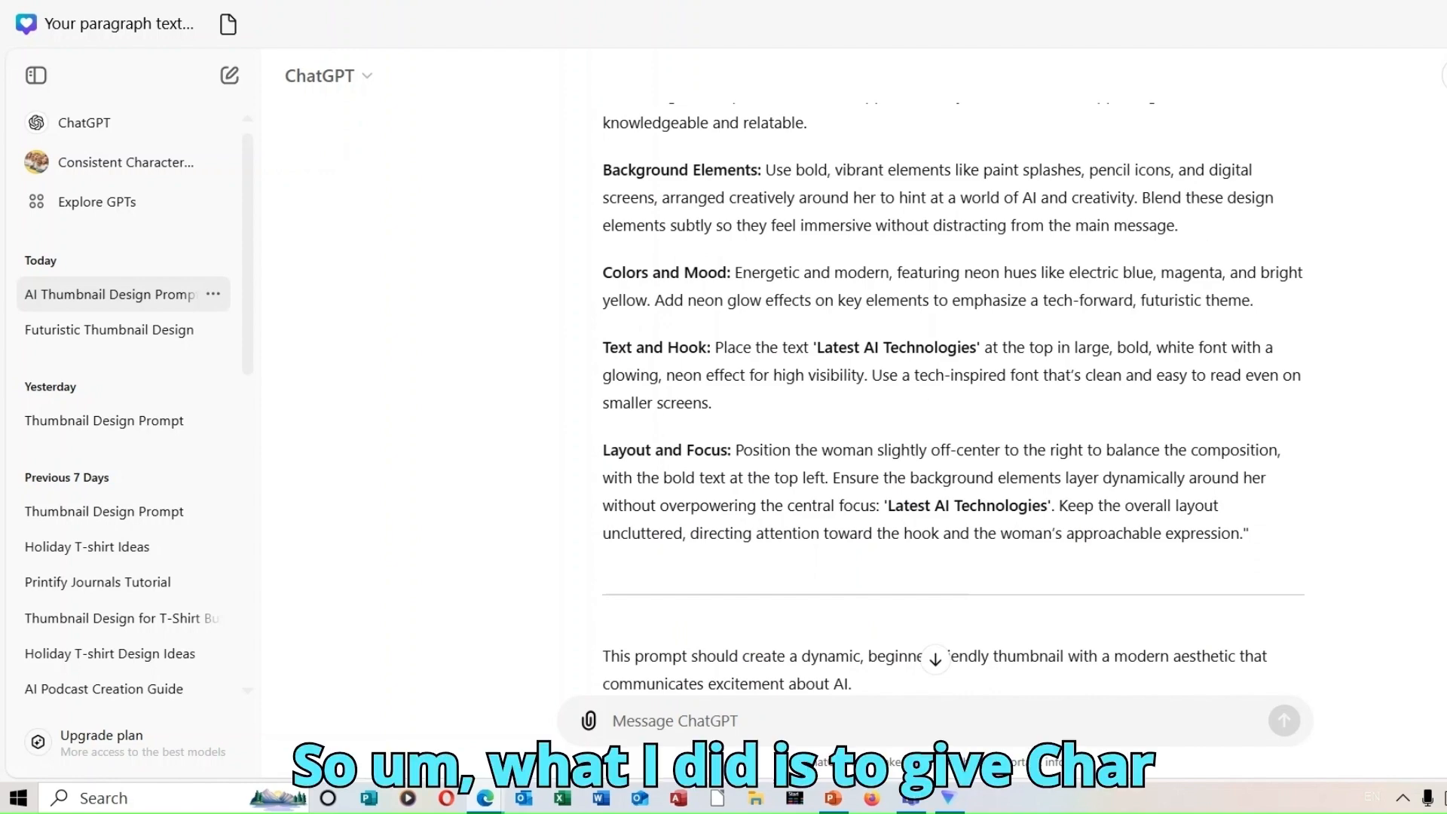
scroll(953, 392, "down", 6)
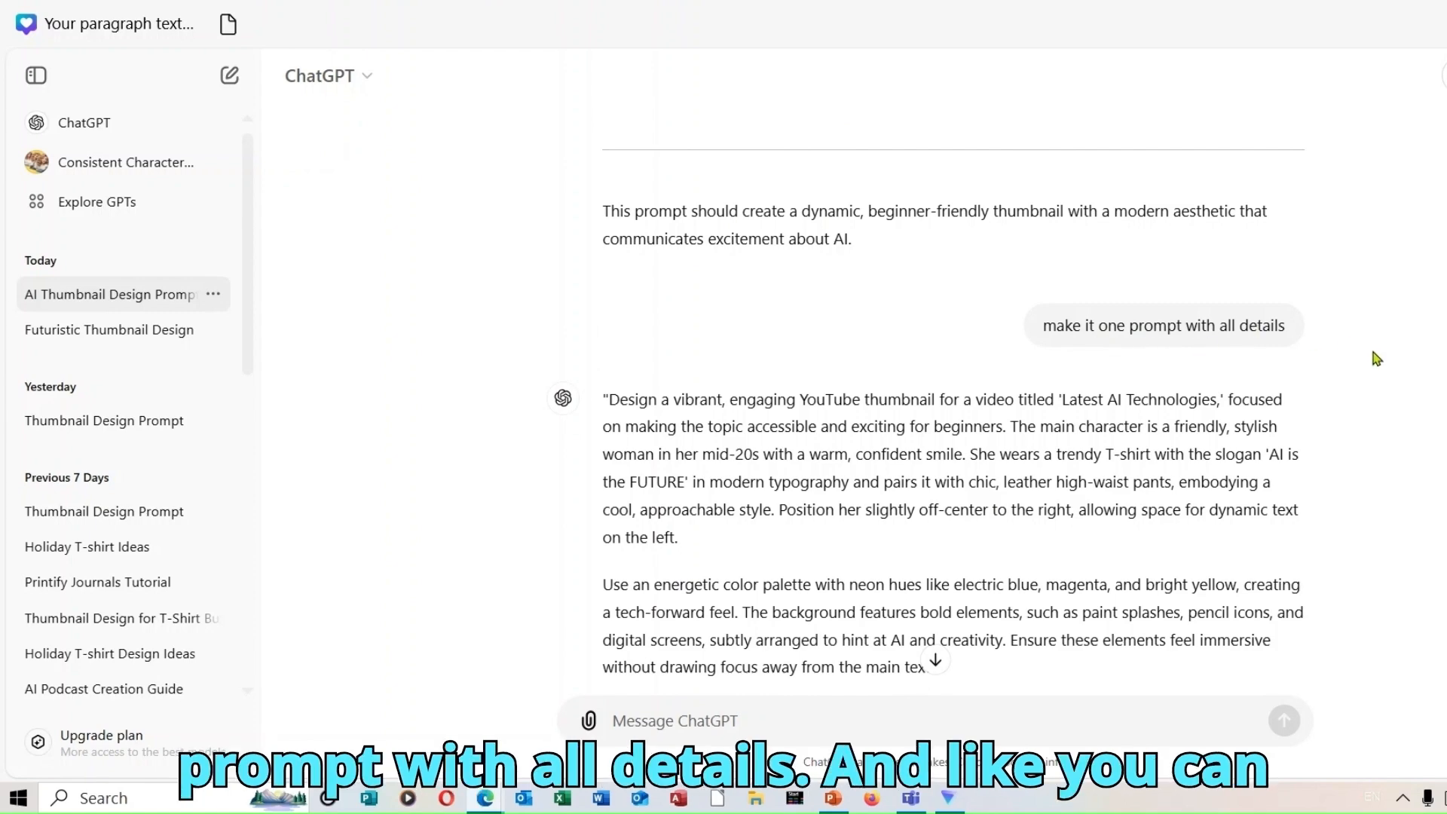
scroll(953, 399, "down", 3)
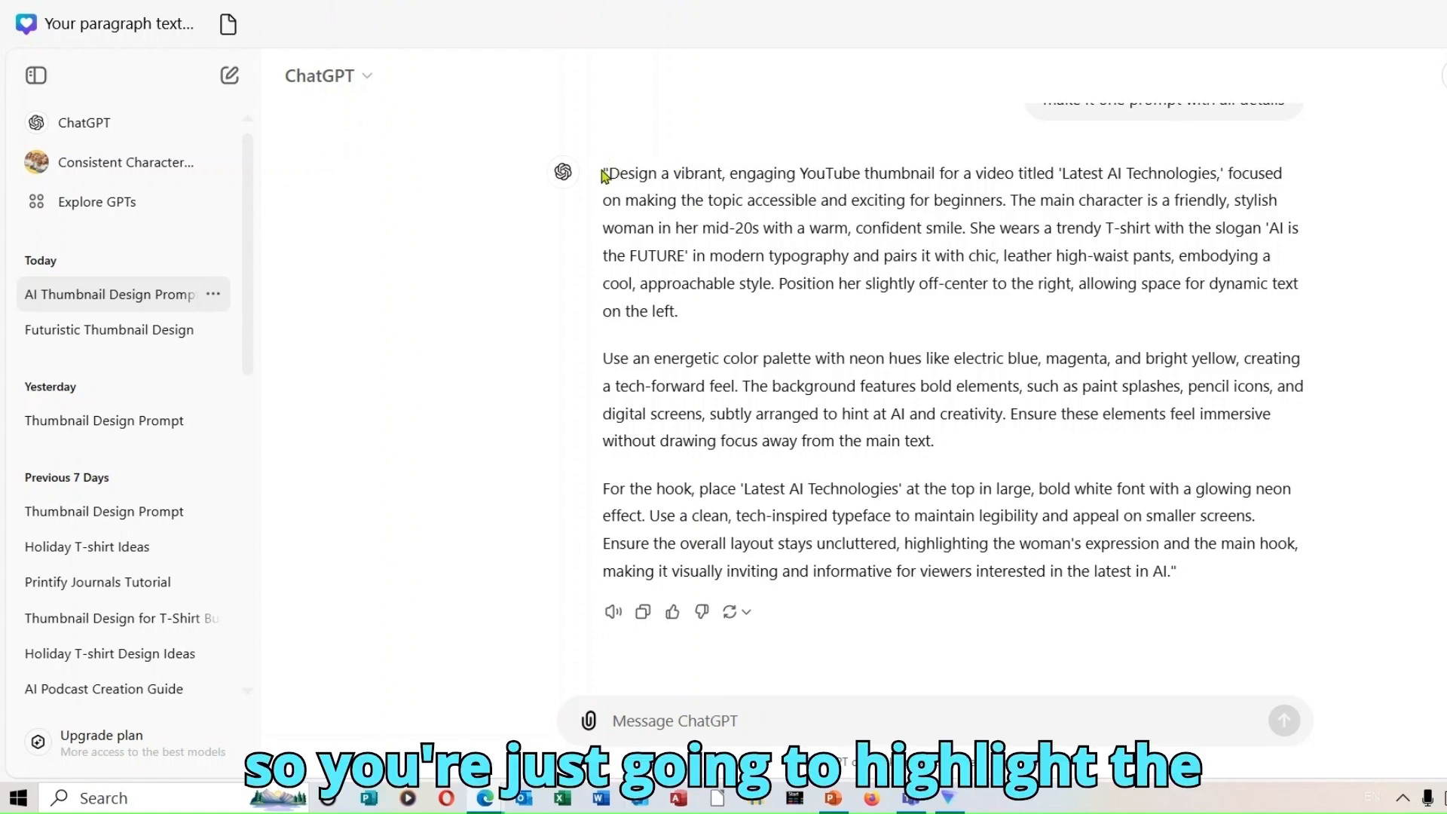
left_click_drag(604, 178, 1205, 589)
key("ctrl+c")
right_click(938, 543)
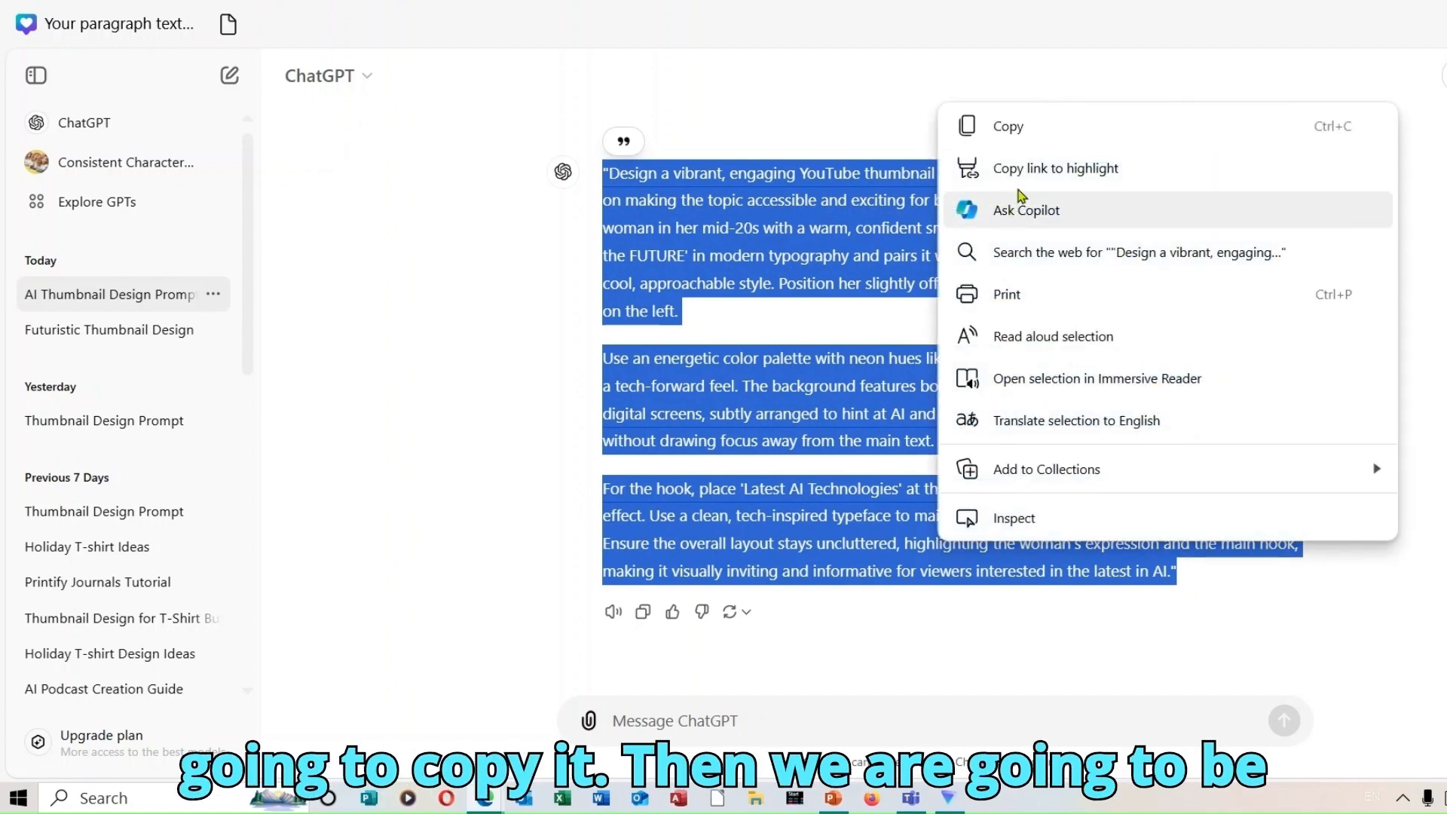
left_click(1030, 135)
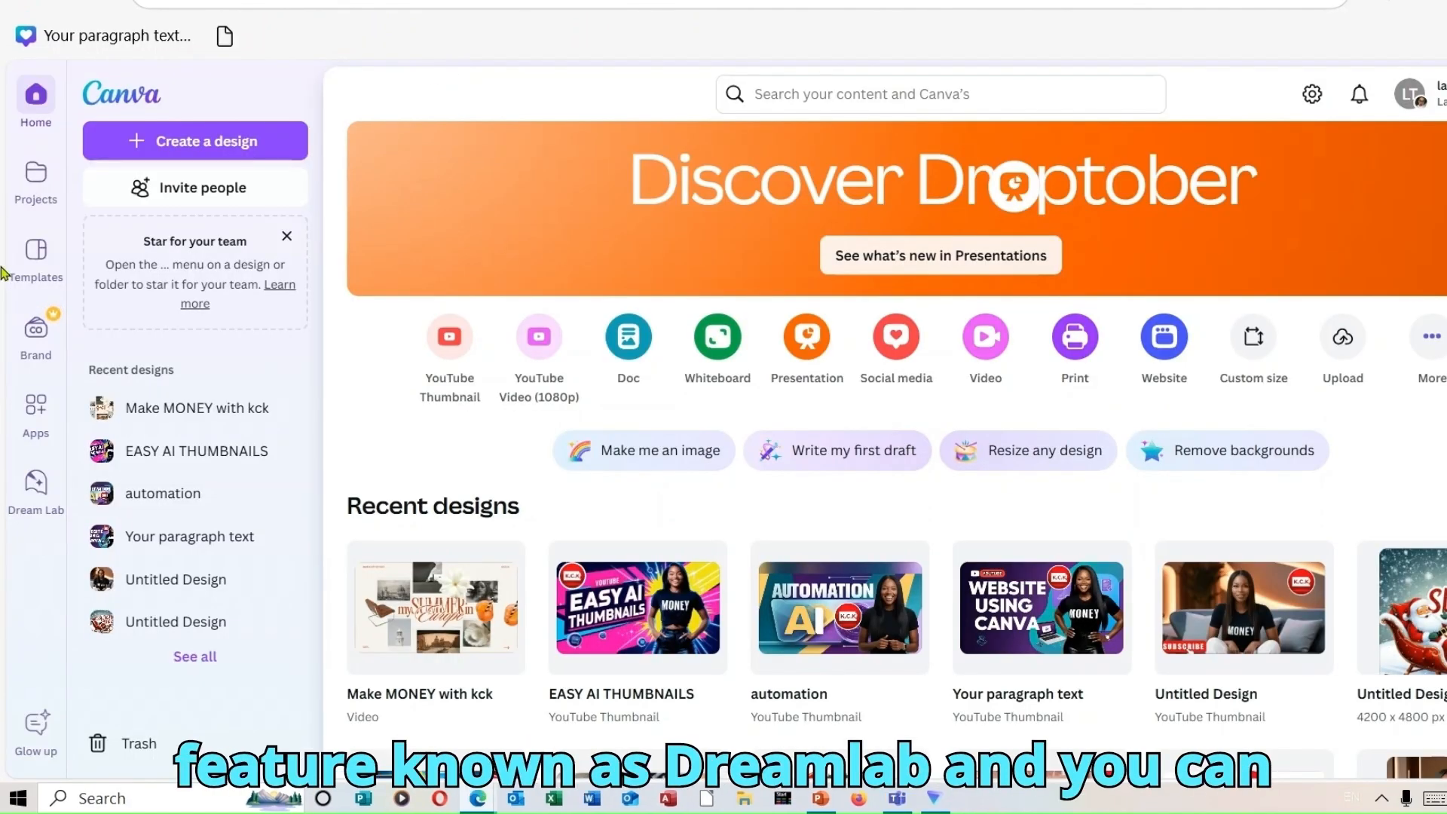
- Switch to Canva, open Dream Lab and paste the copied 'Latest AI Technologies' prompt as the image description
left_click(38, 494)
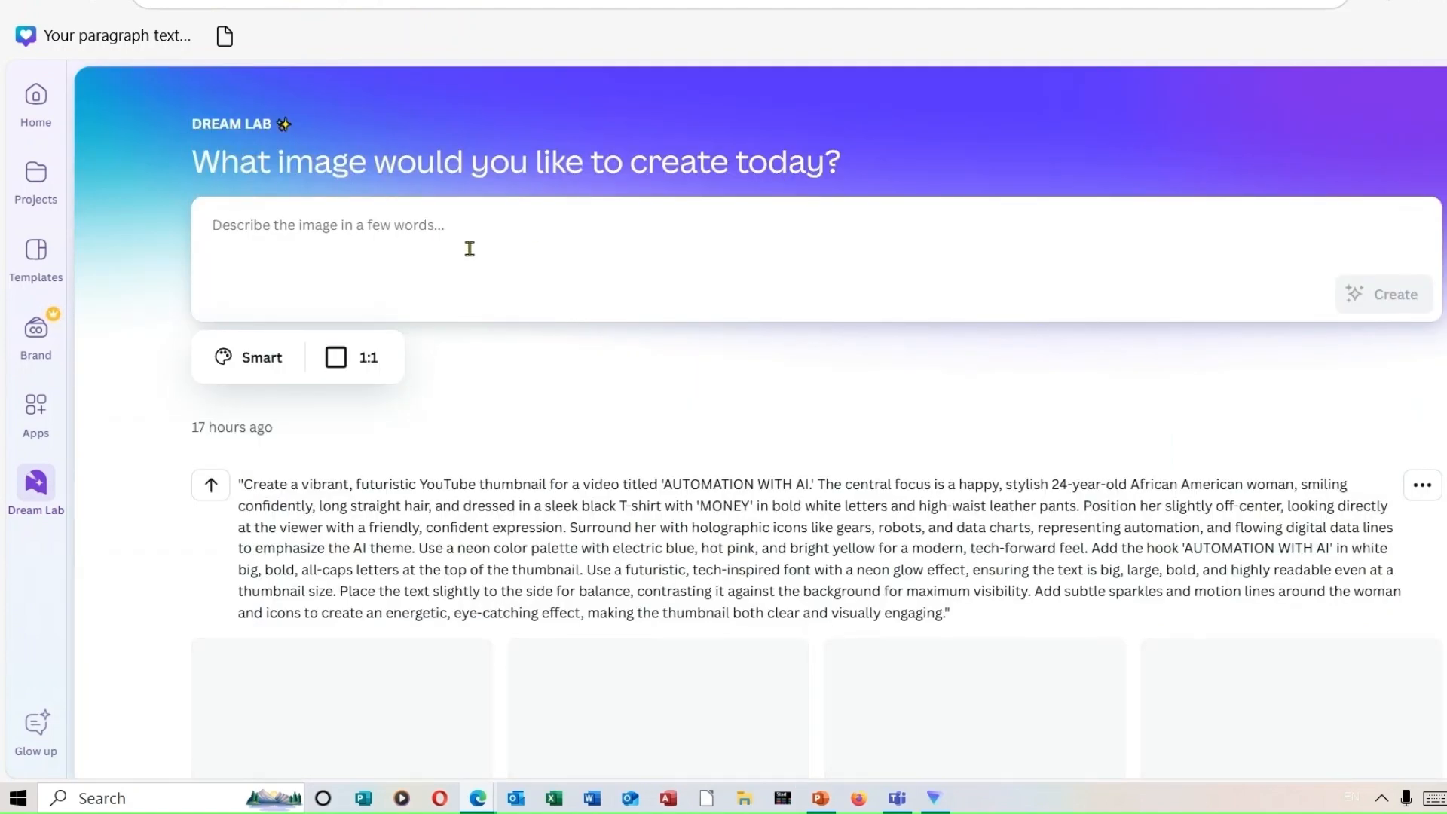
left_click(444, 233)
right_click(444, 233)
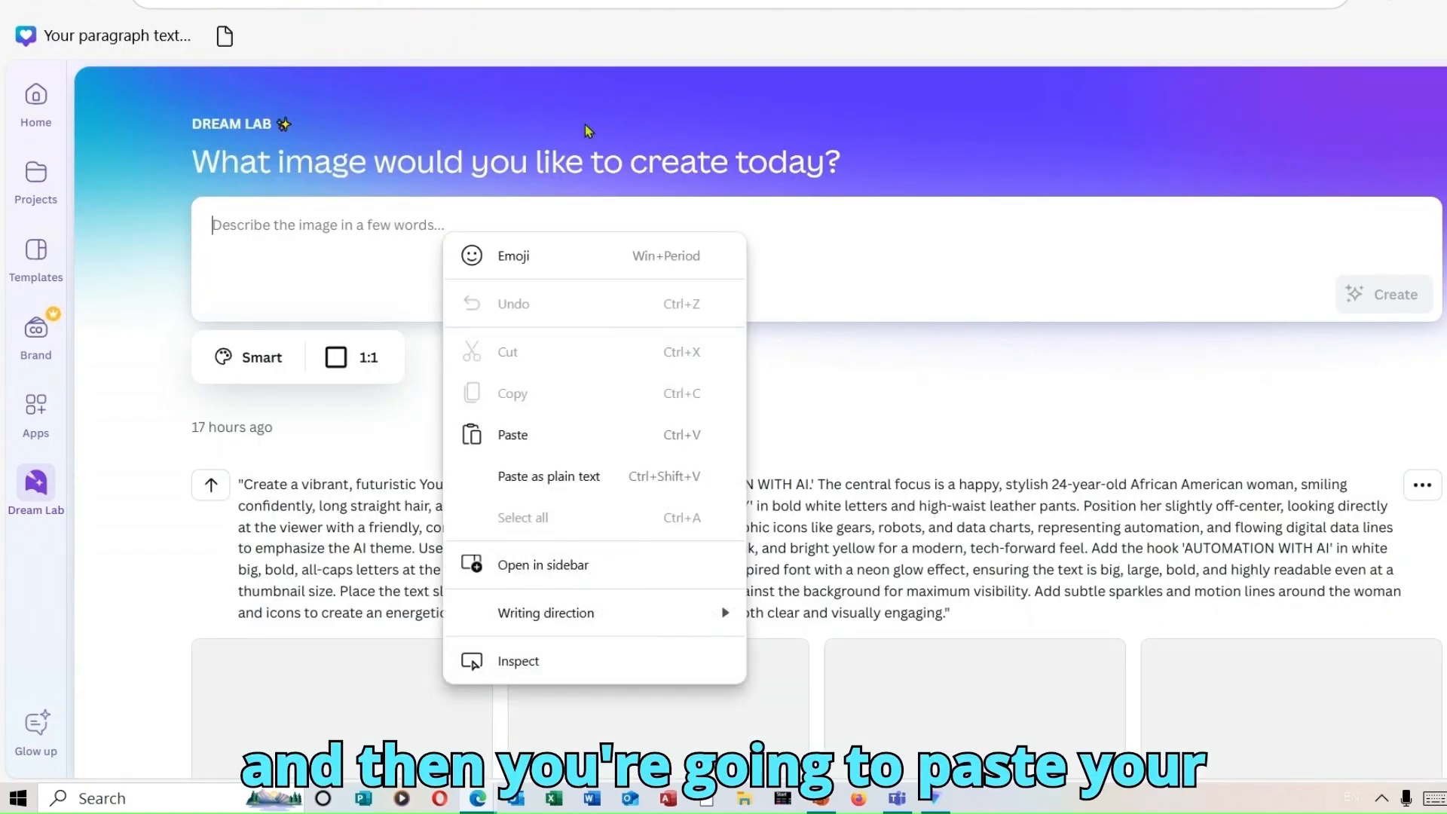
left_click(519, 437)
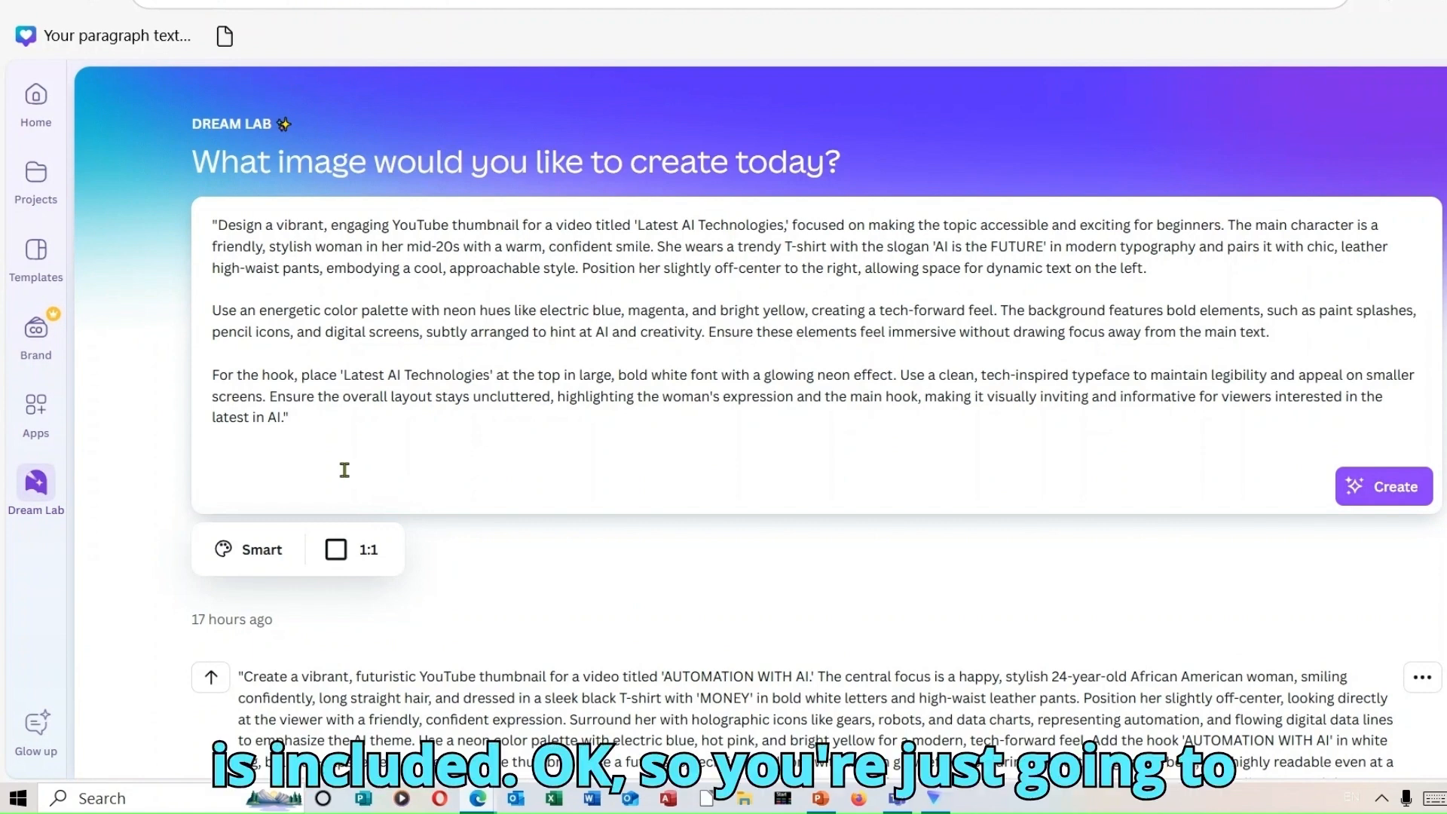
- Set the image aspect ratio to 16:9 and generate the thumbnails
left_click(363, 559)
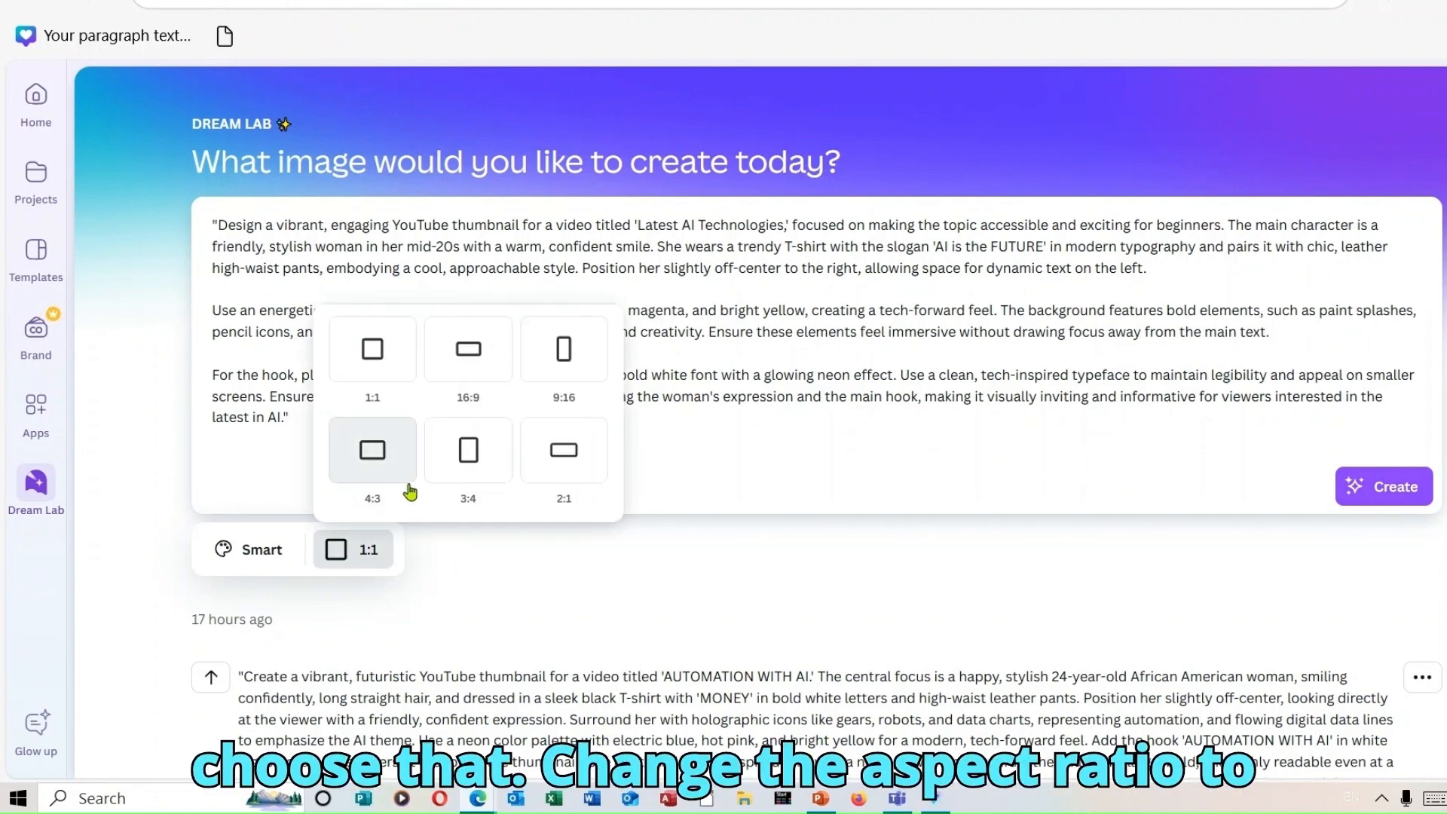
left_click(472, 363)
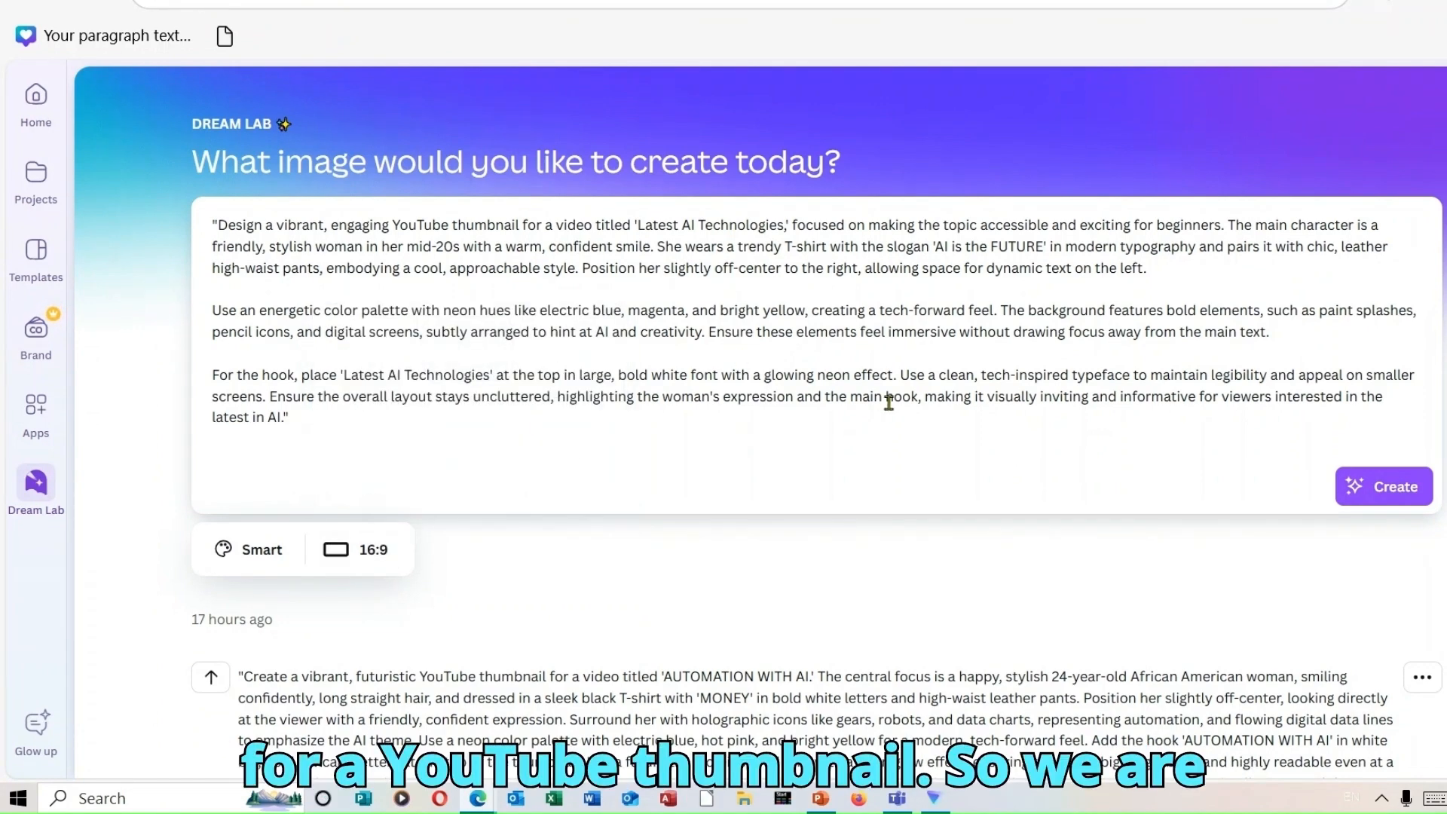
left_click(1412, 486)
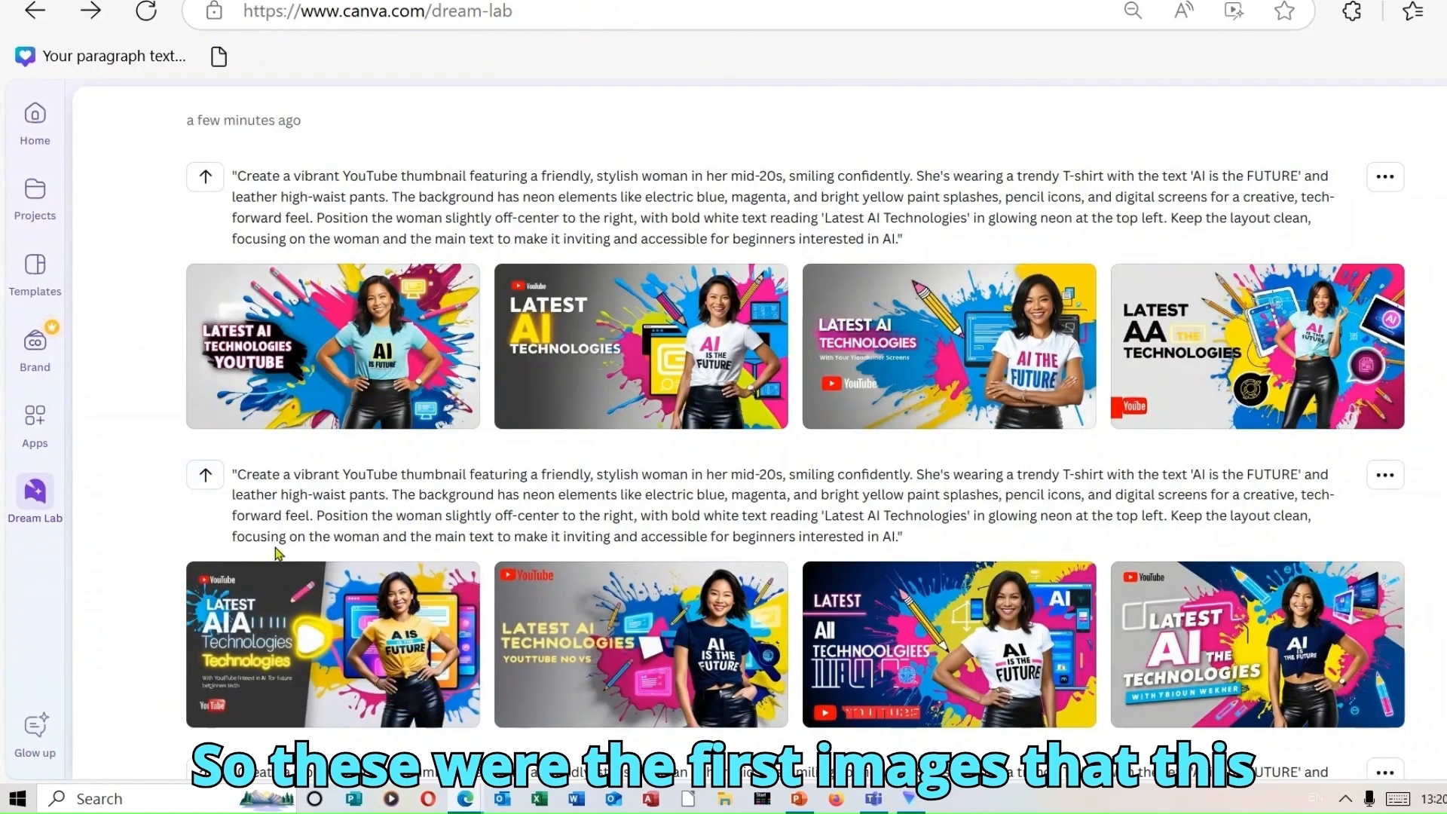
- Review ChatGPT's simplified prompt for Dream Lab, then return to the generated thumbnails in Canva
mouse_move(1323, 634)
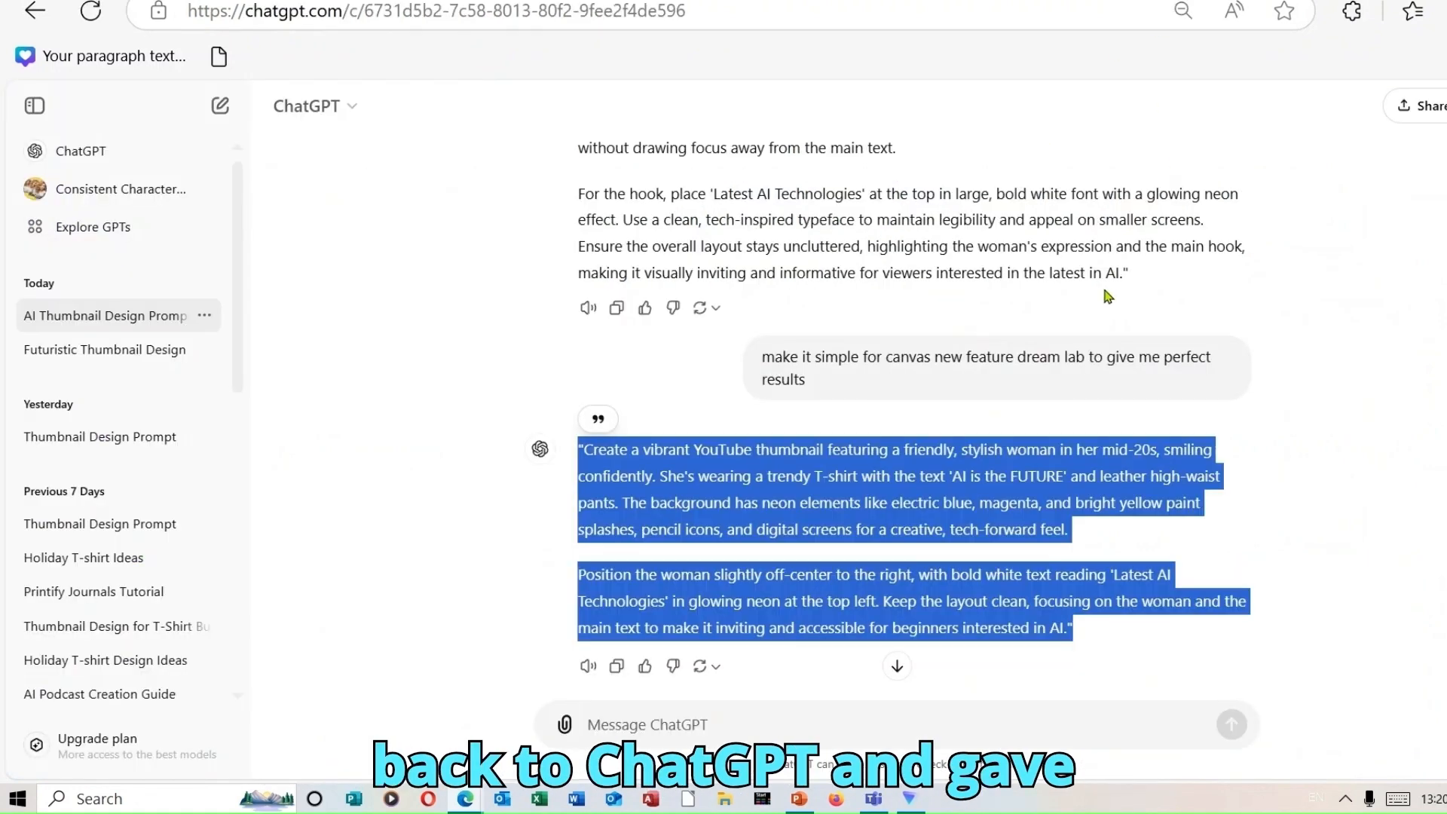
left_click(775, 354)
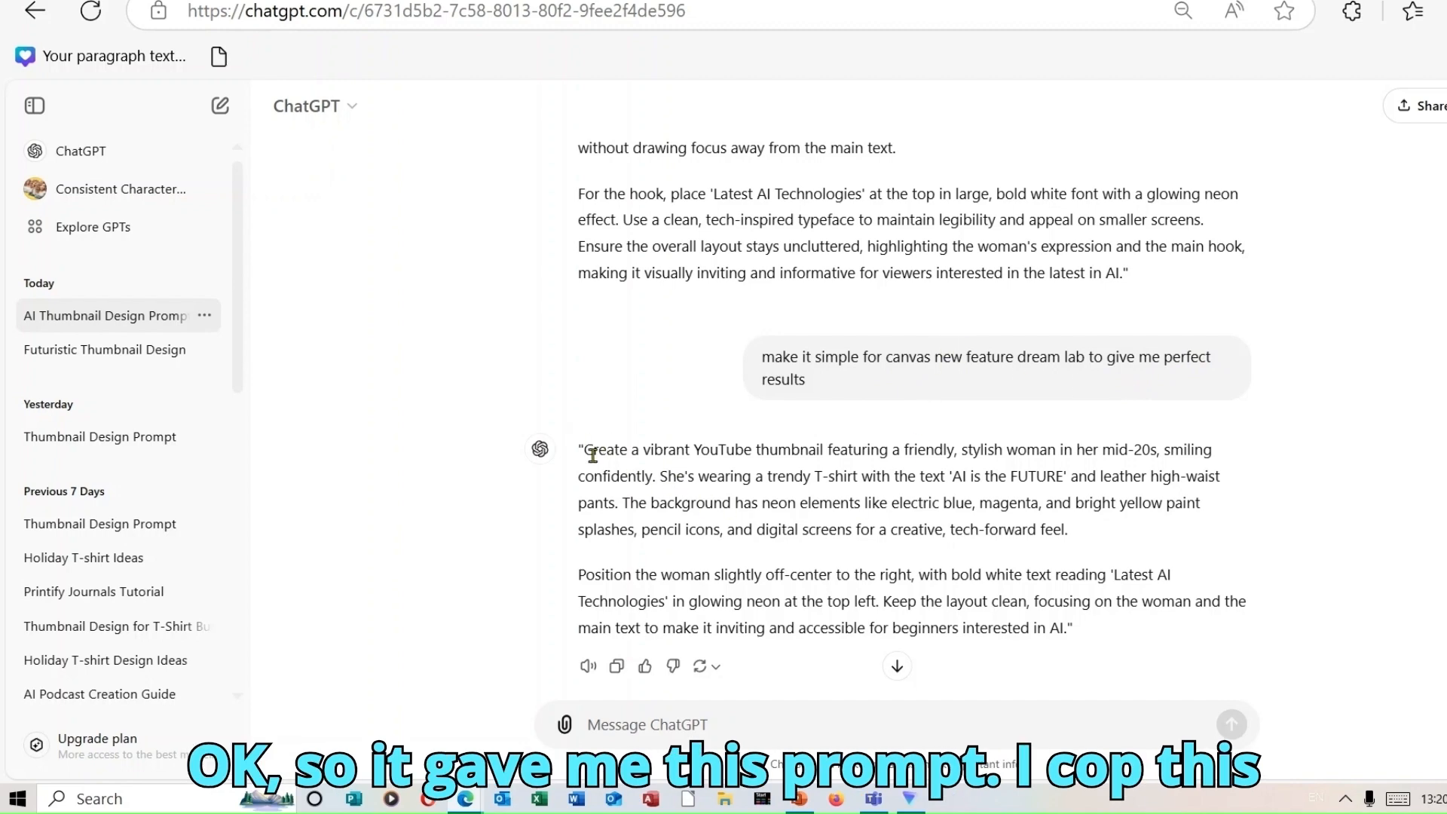
key("ctrl+Tab")
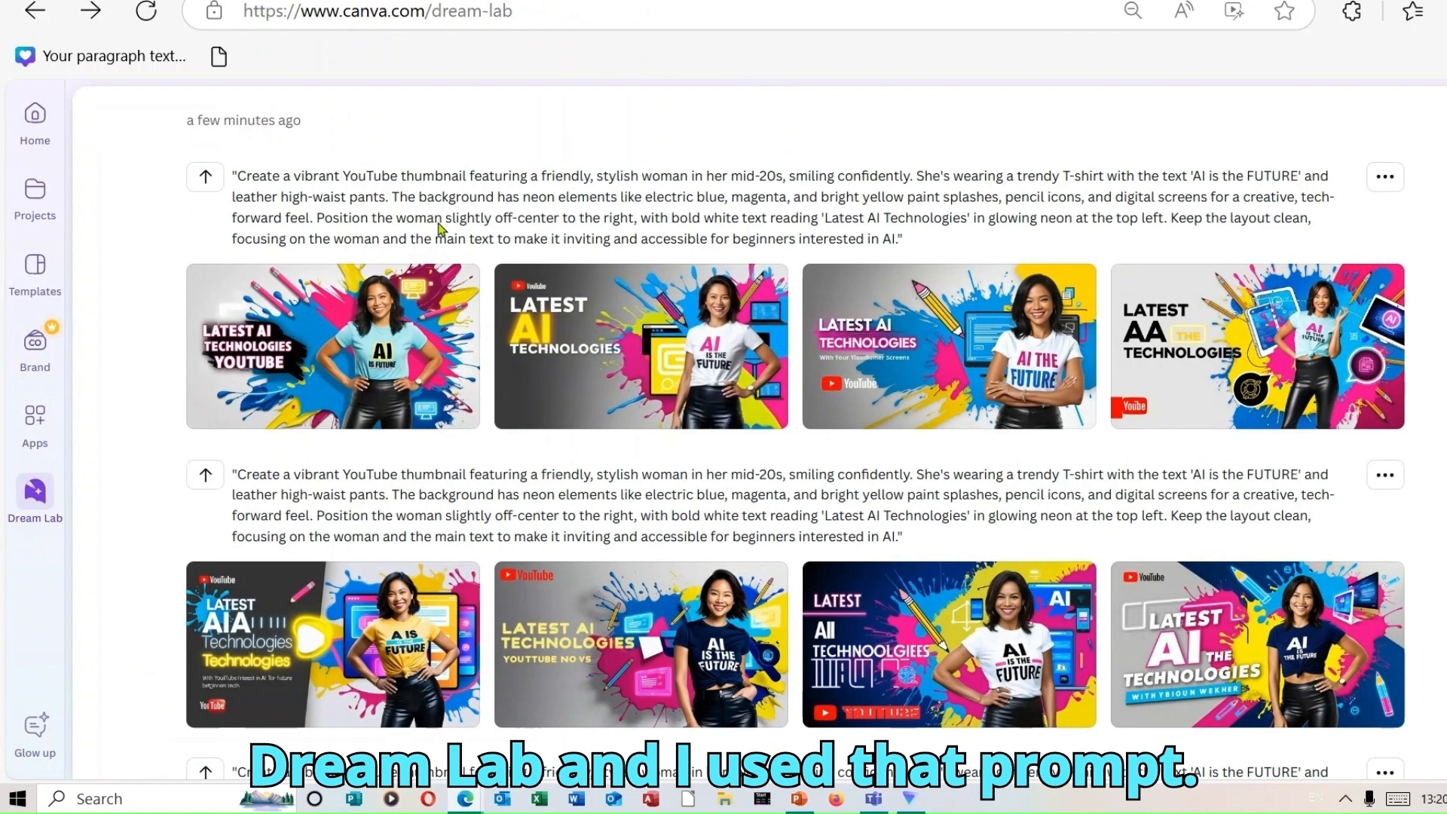
- Download the second thumbnail in the newest result row, with the yellow glowing AI text, and dismiss the downloads list
mouse_move(699, 288)
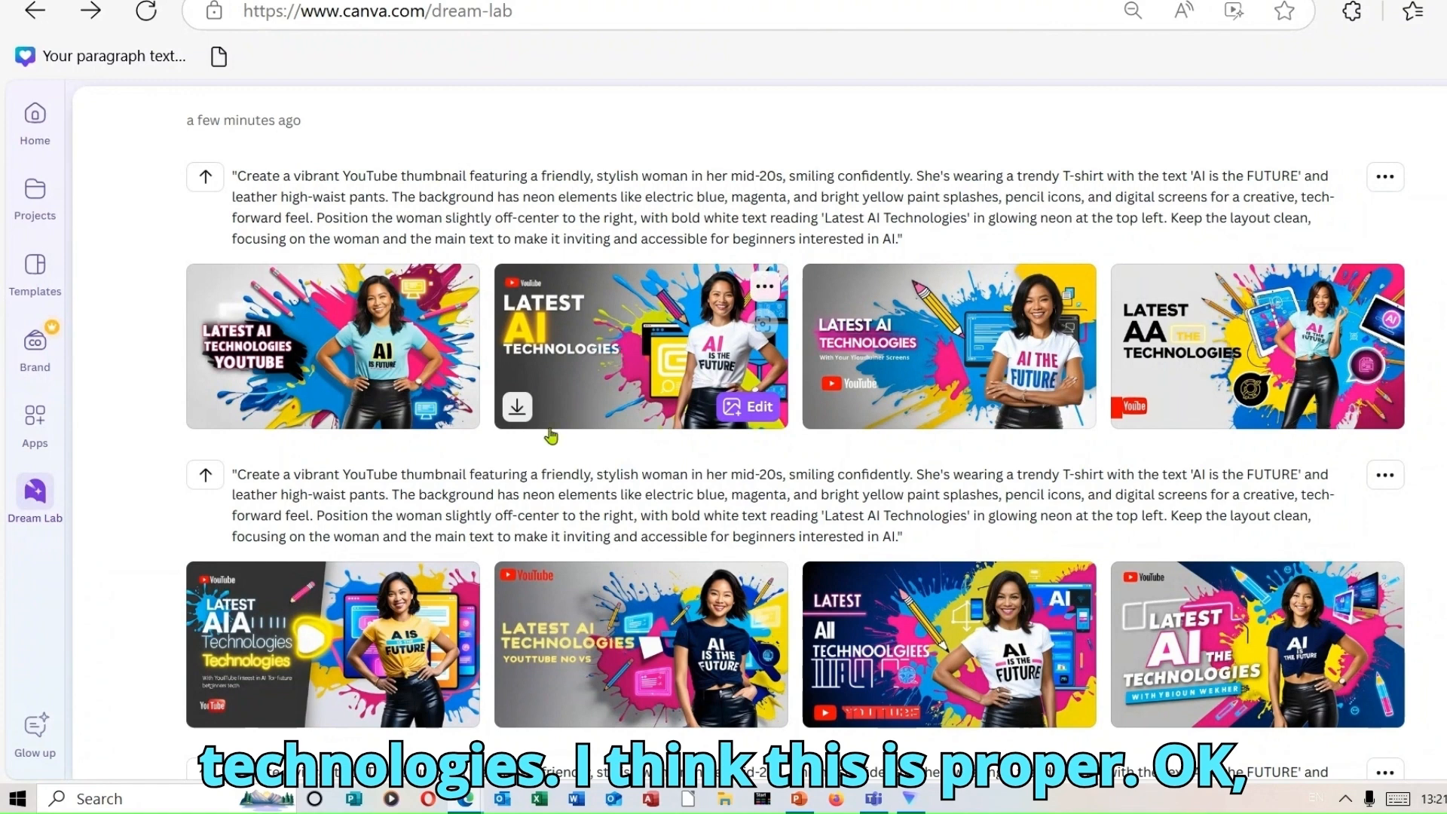
left_click(520, 413)
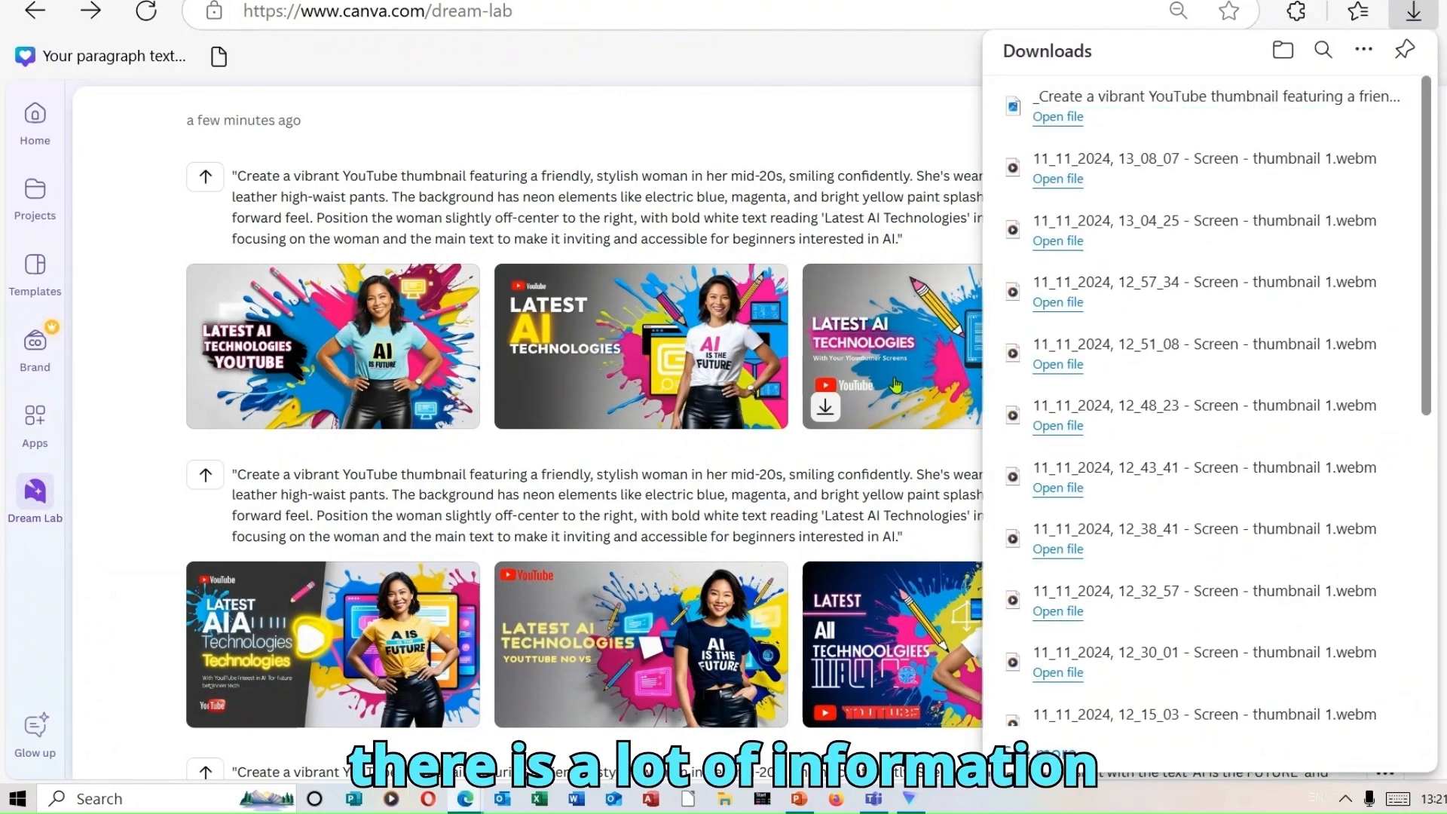
left_click(893, 133)
- Open the second thumbnail of the newest result row in the design editor and preview it full screen before returning to editing
mouse_move(858, 375)
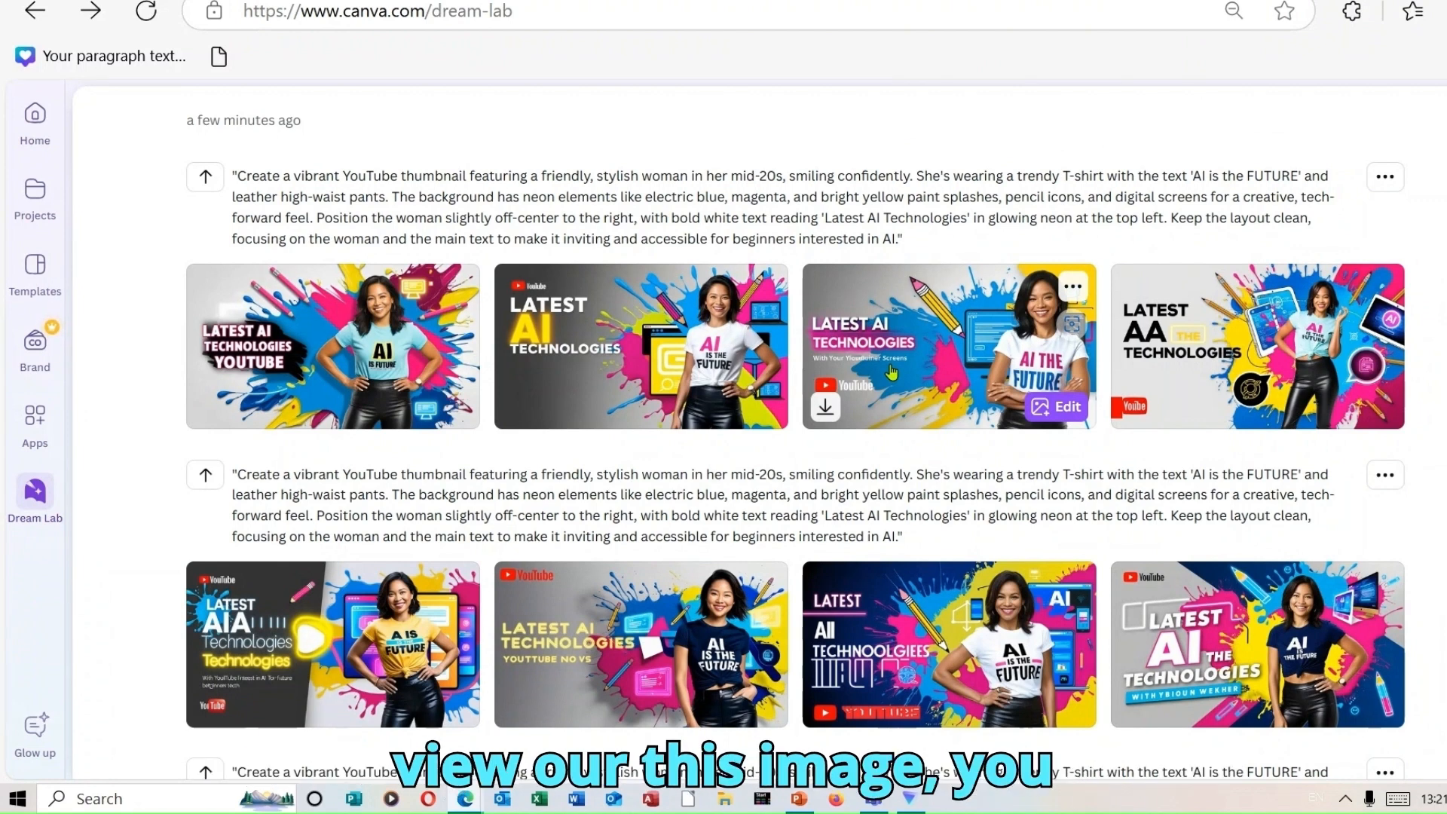
mouse_move(745, 409)
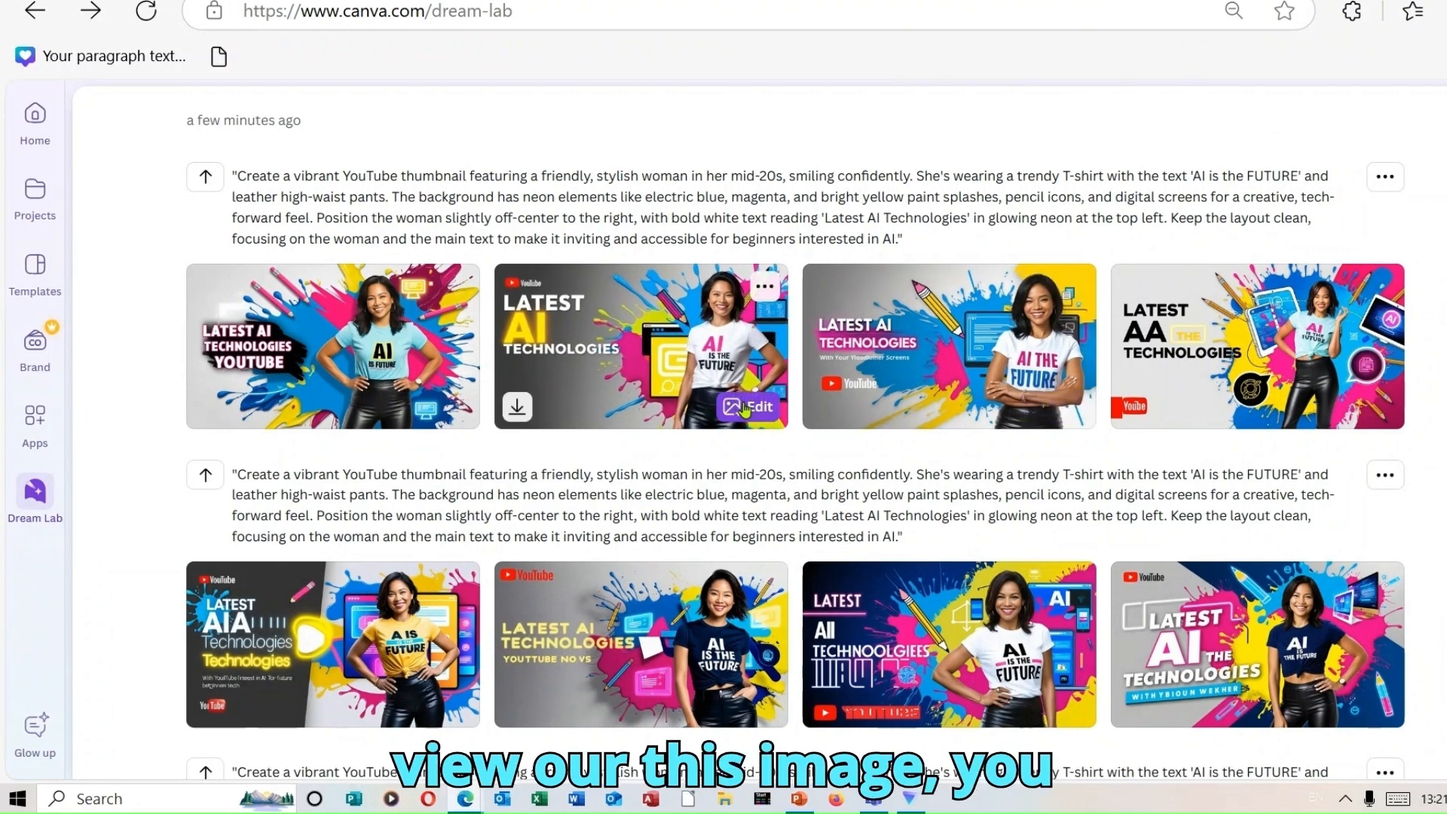
left_click(745, 409)
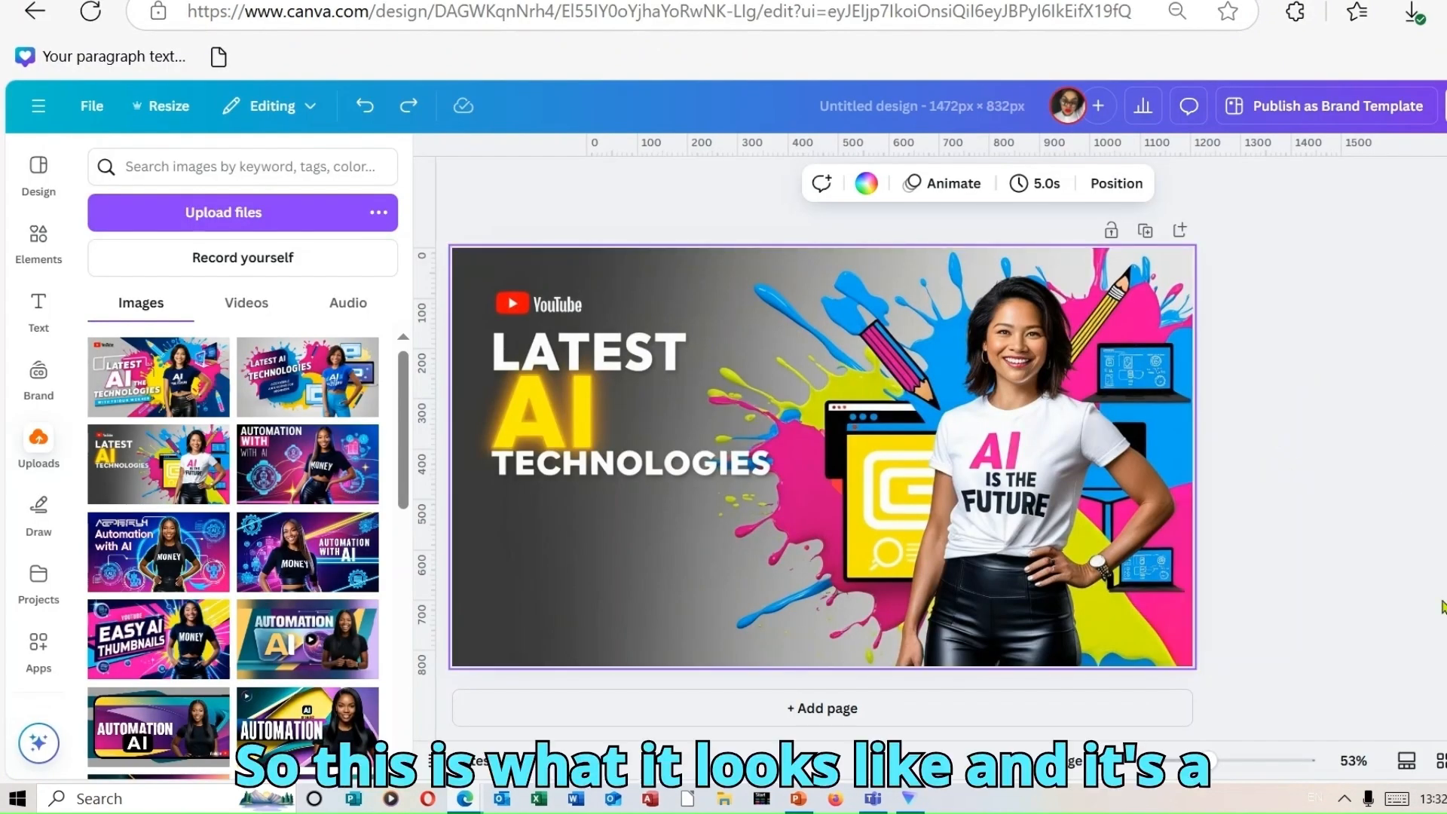
left_click(1446, 761)
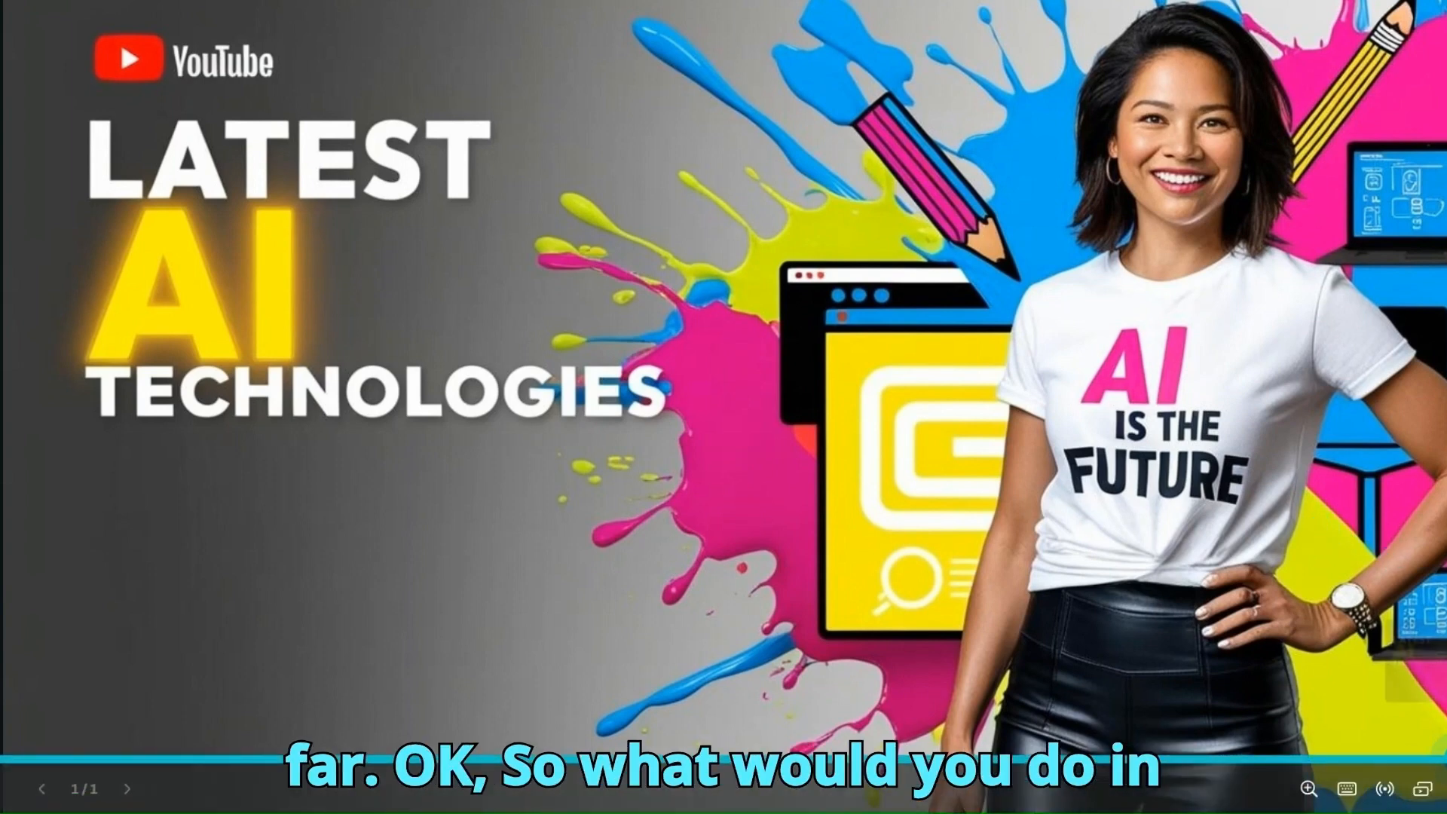
key("Escape")
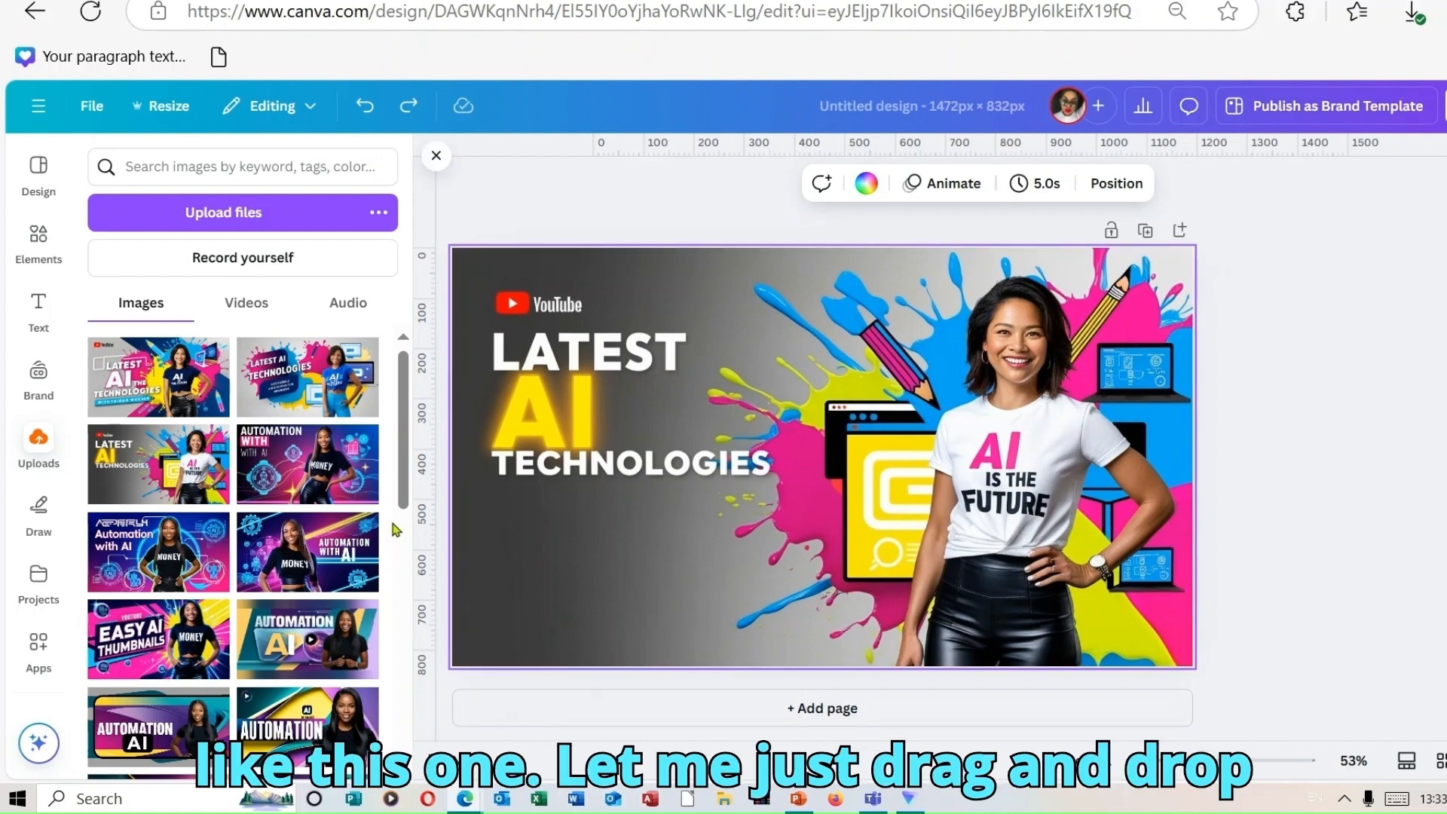
- Fill the page with the uploaded blue T-shirt thumbnail and remove its small three-line subtitle in the navy box using Magic Eraser
left_click_drag(361, 351, 488, 295)
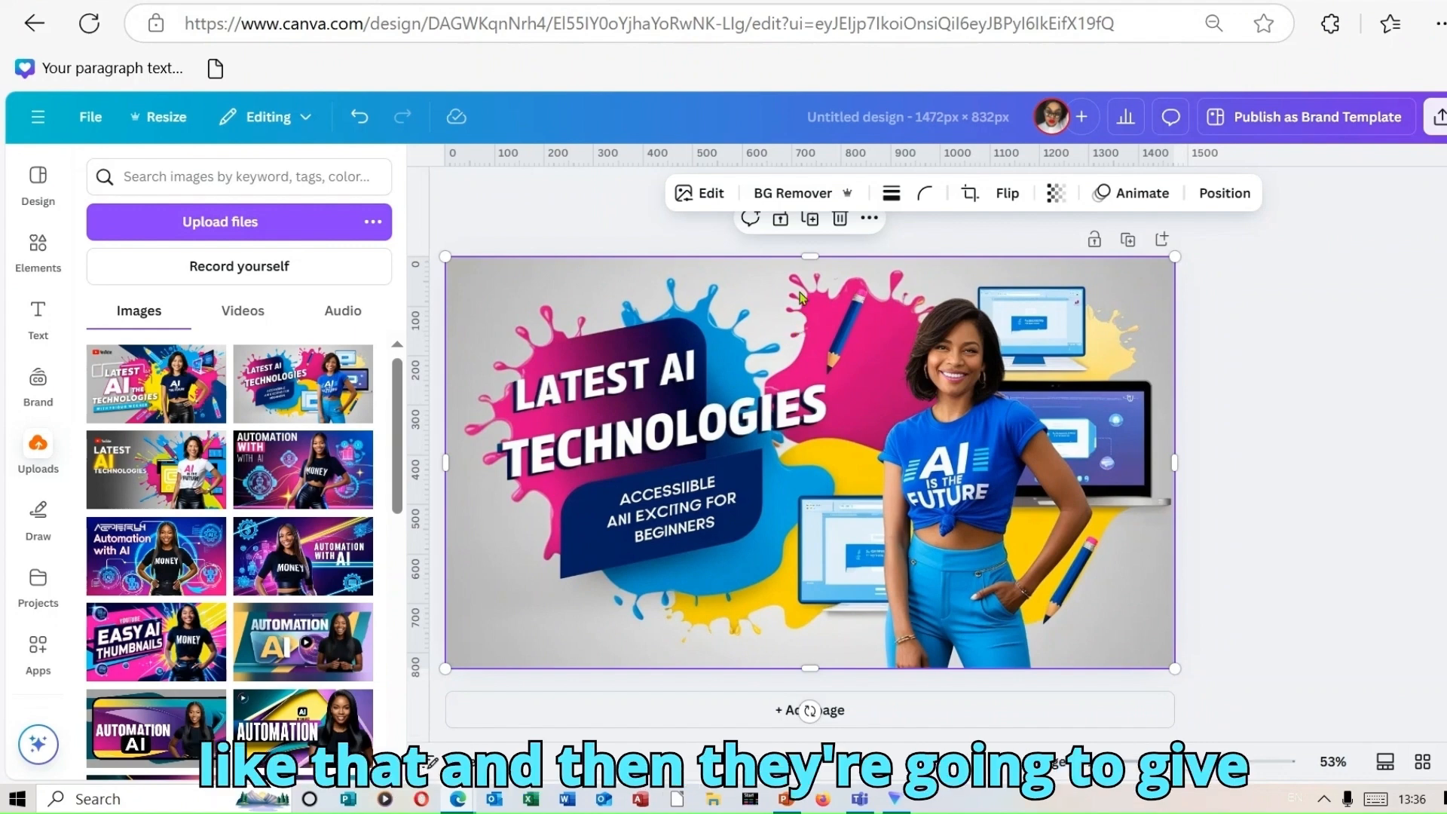
left_click(712, 198)
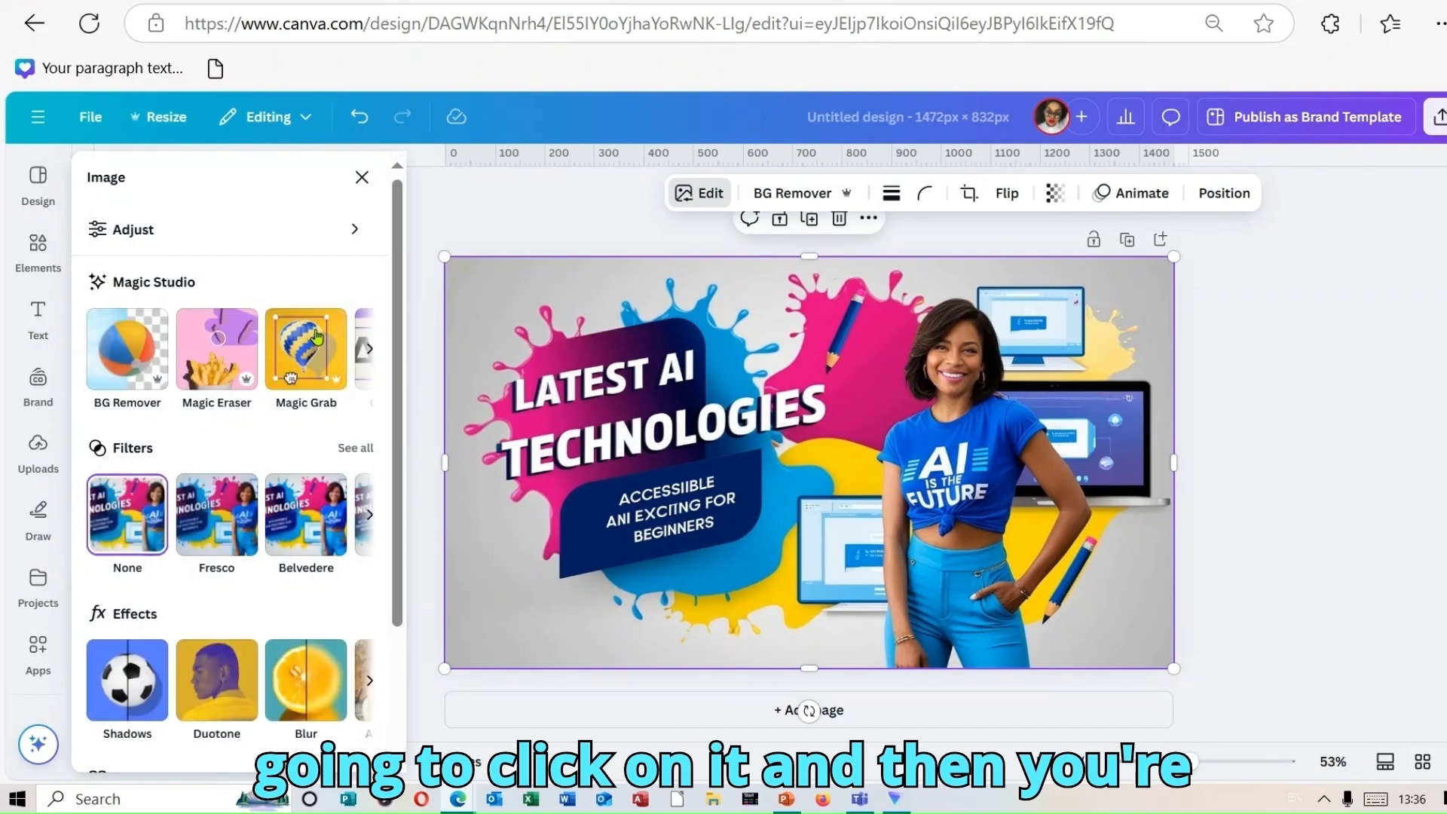
left_click(198, 359)
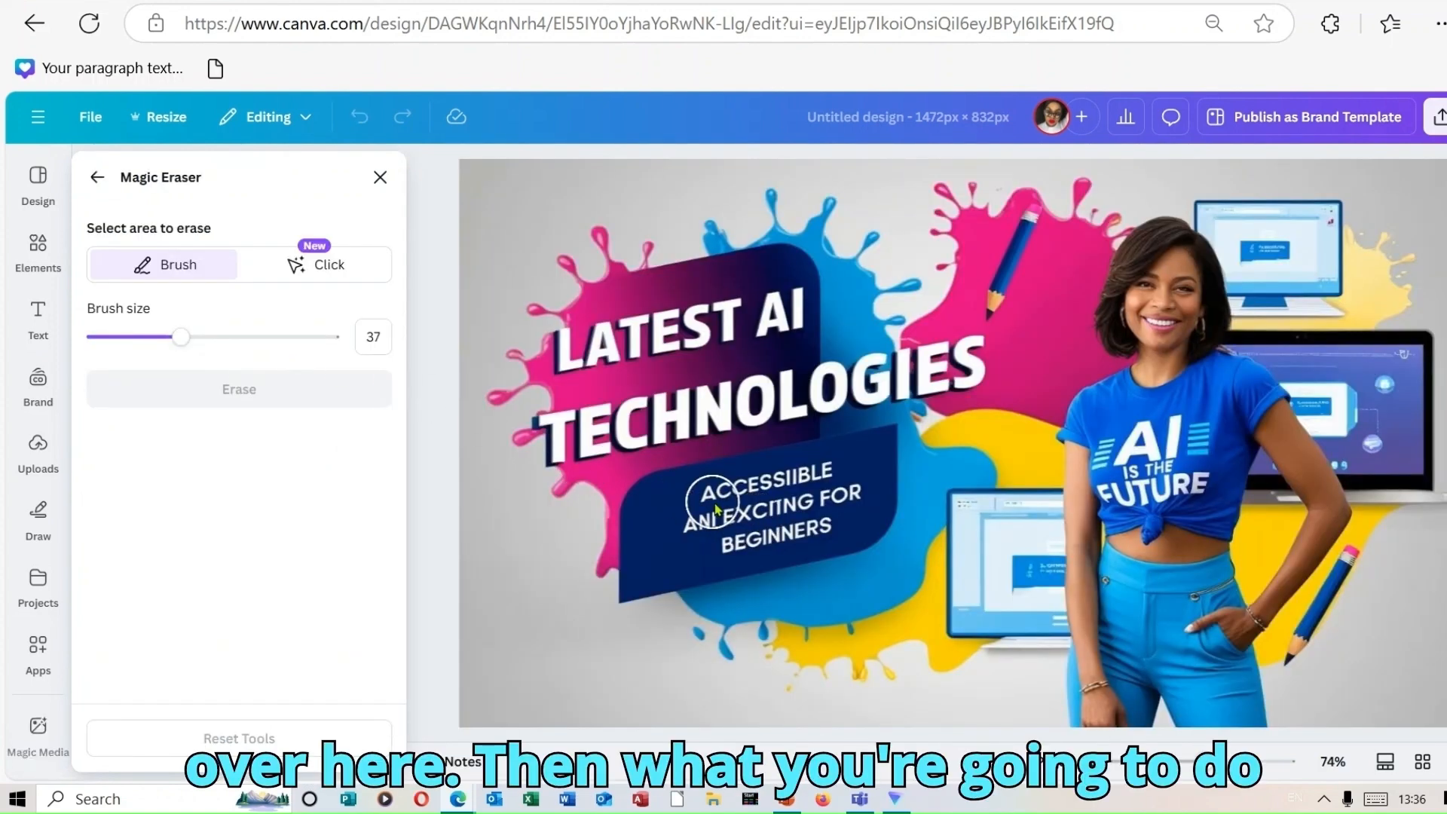
mouse_move(715, 509)
left_mouse_down()
mouse_move(848, 498)
mouse_move(796, 539)
mouse_move(698, 538)
mouse_move(690, 509)
left_mouse_up()
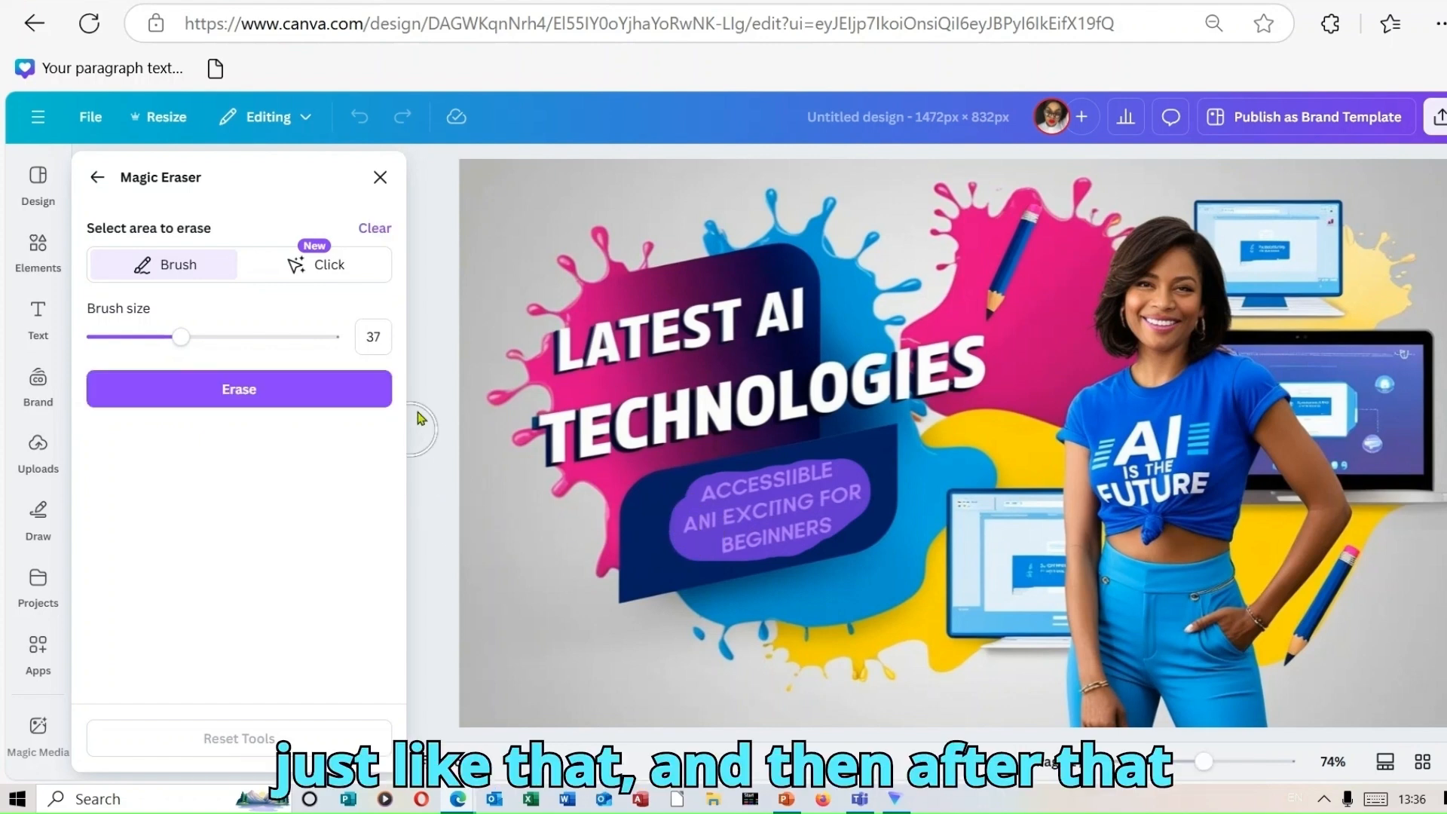
left_click(279, 389)
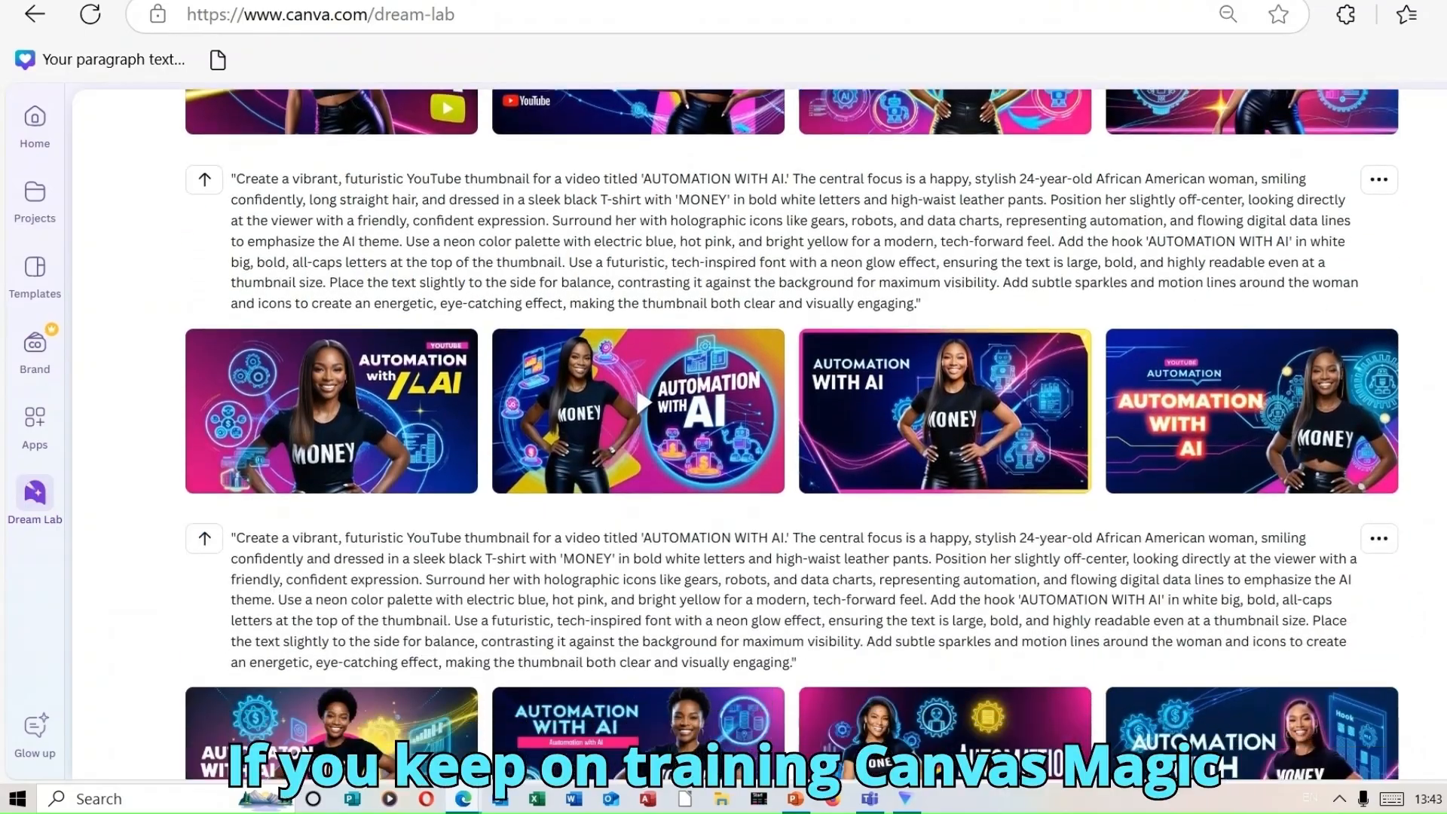
- Browse the earlier 'AUTOMATION WITH AI' prompts and images in the Dream Lab history
scroll(723, 434, "down", 1)
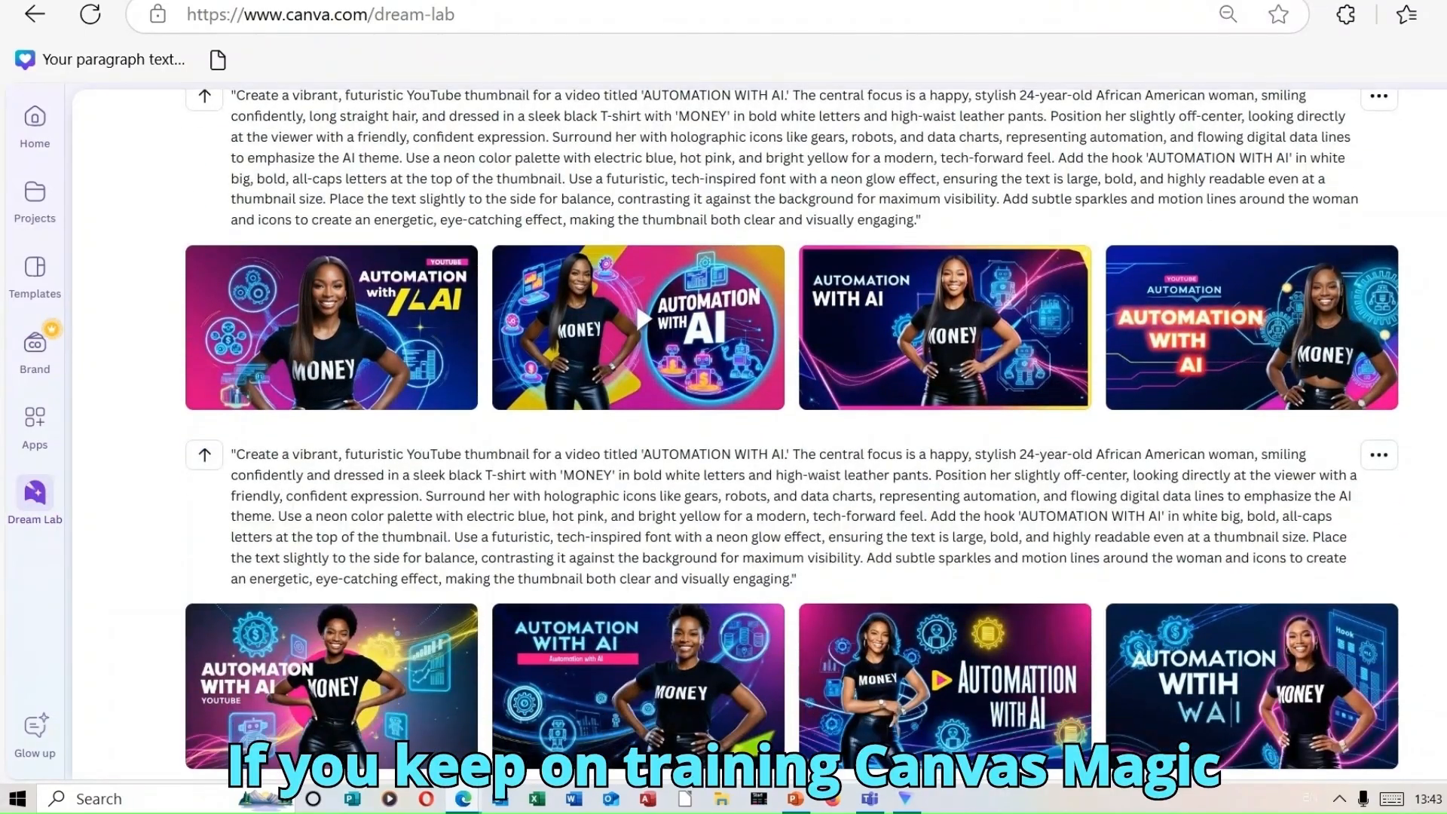
scroll(792, 434, "down", 15)
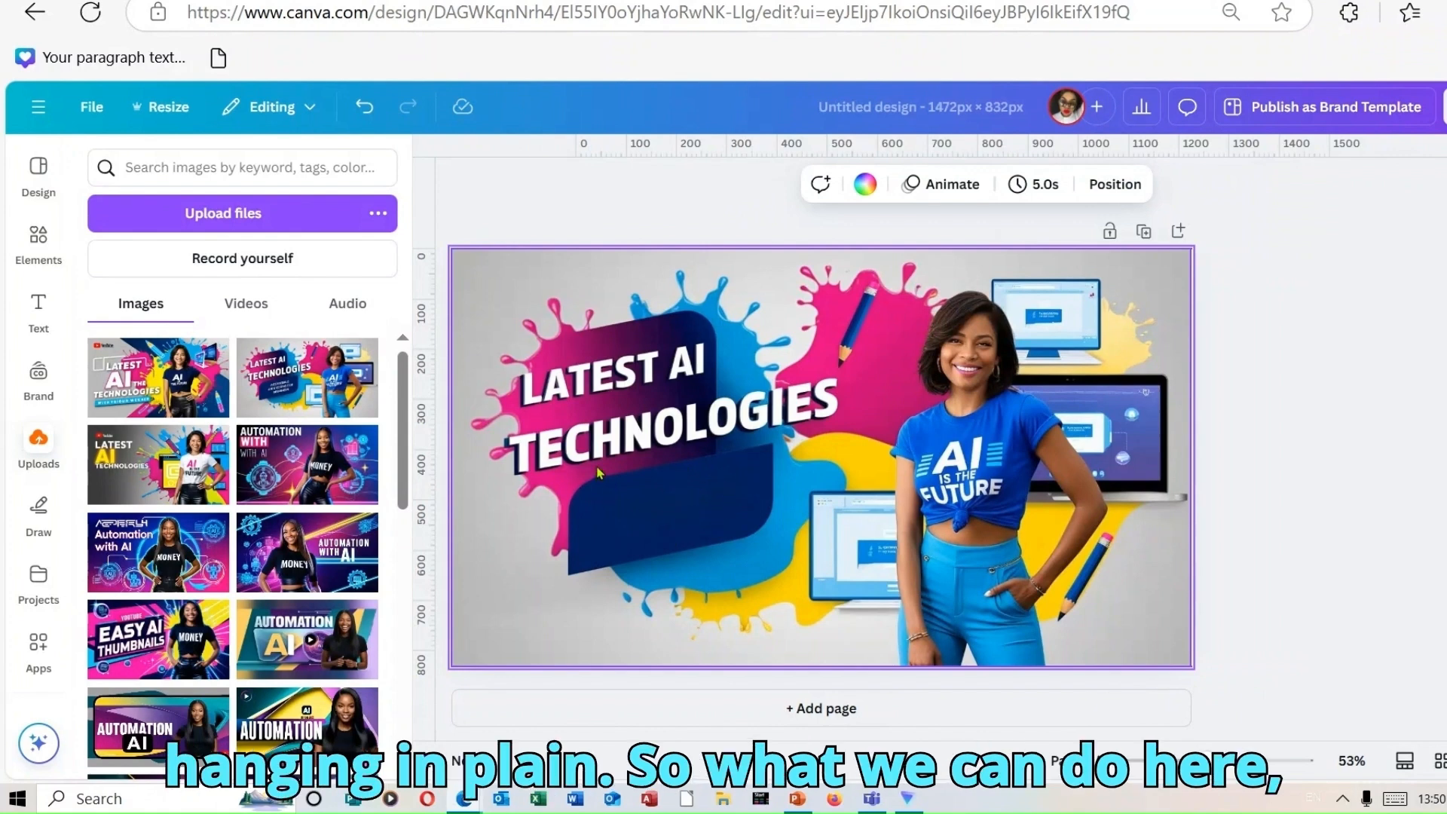
- Search the elements for "shapes", add a circle and place it over the empty navy box below the title
left_click(39, 249)
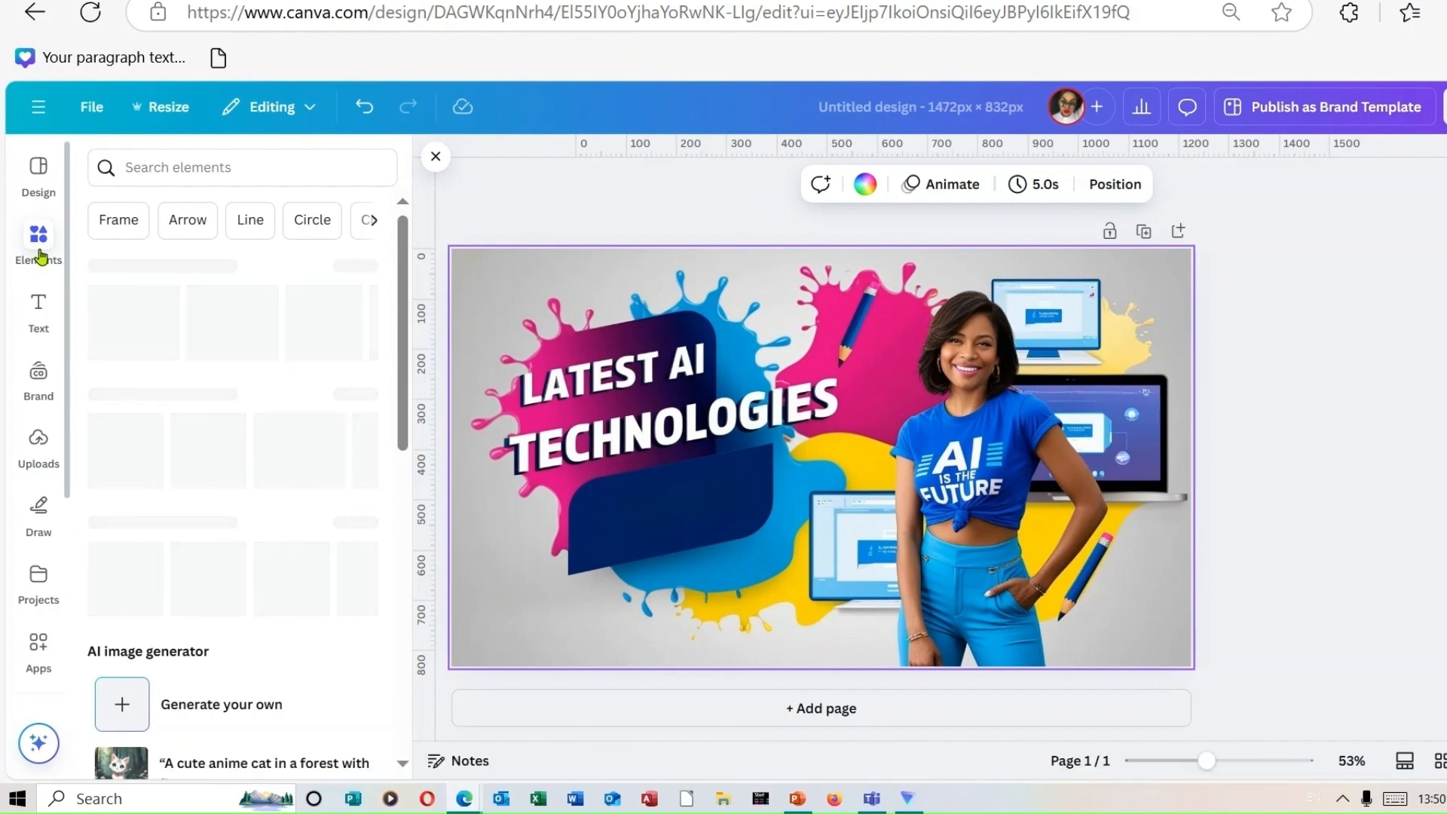
left_click(193, 160)
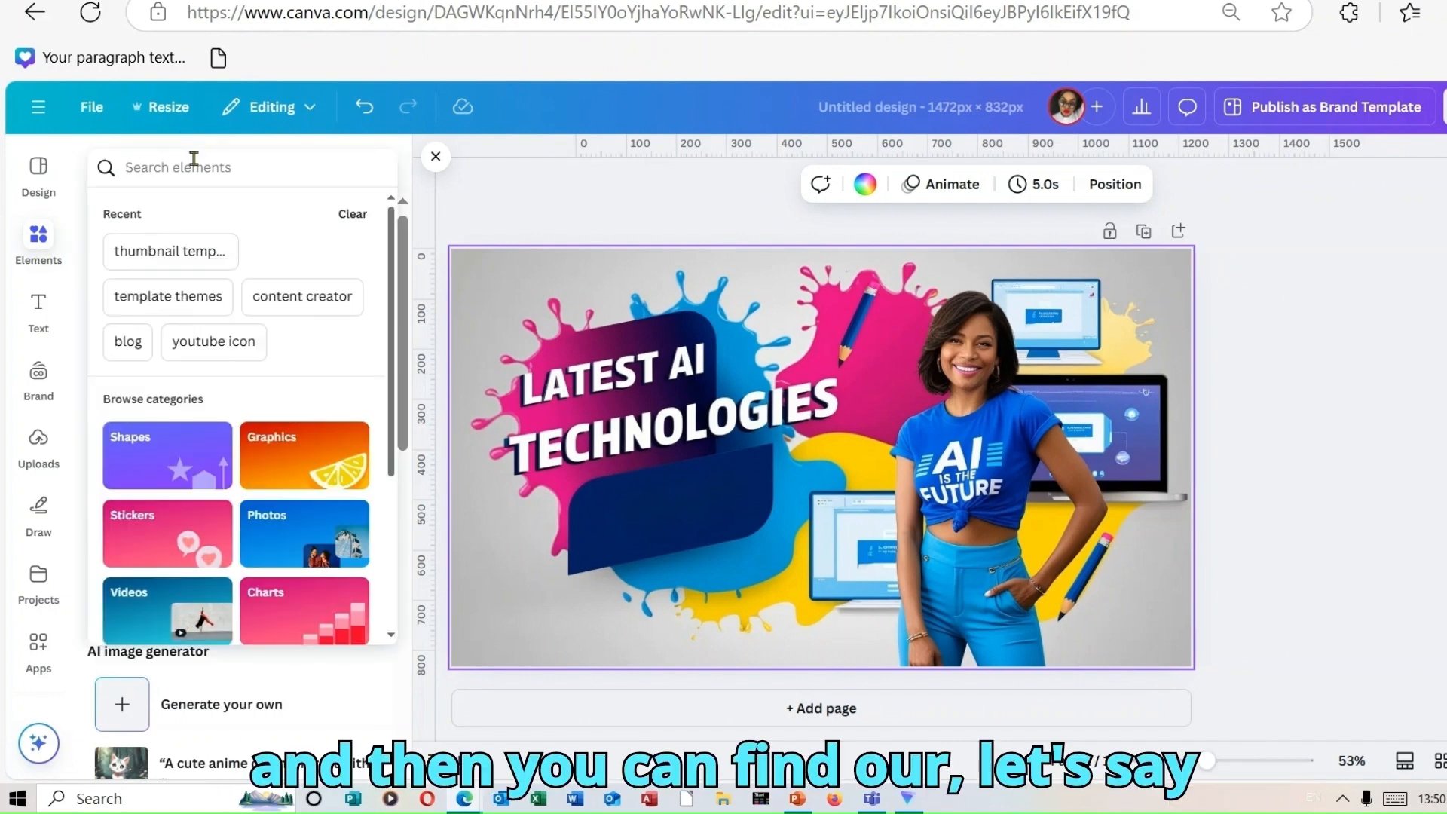
type("shapes")
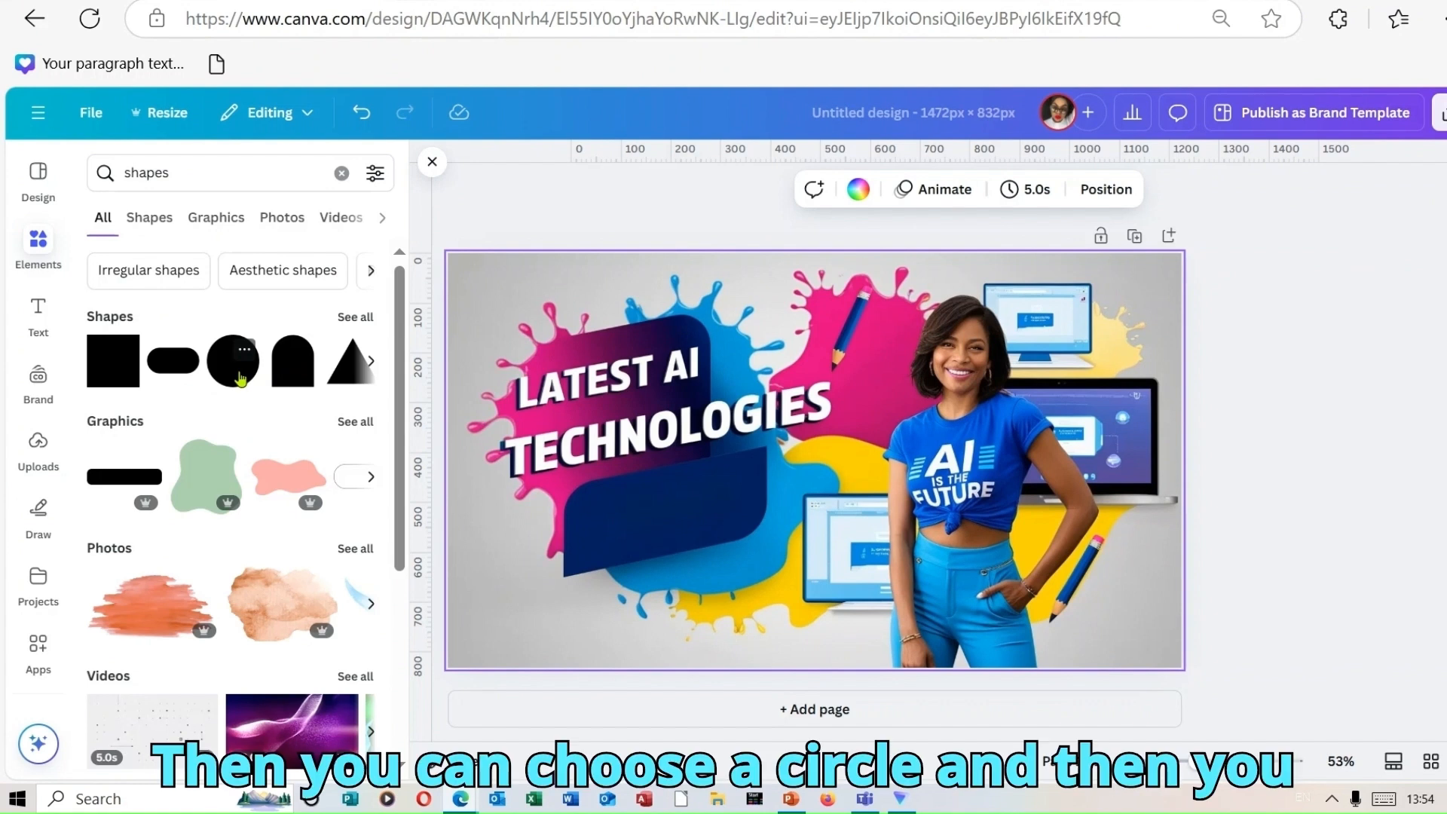
left_click(239, 379)
left_click_drag(809, 482, 662, 534)
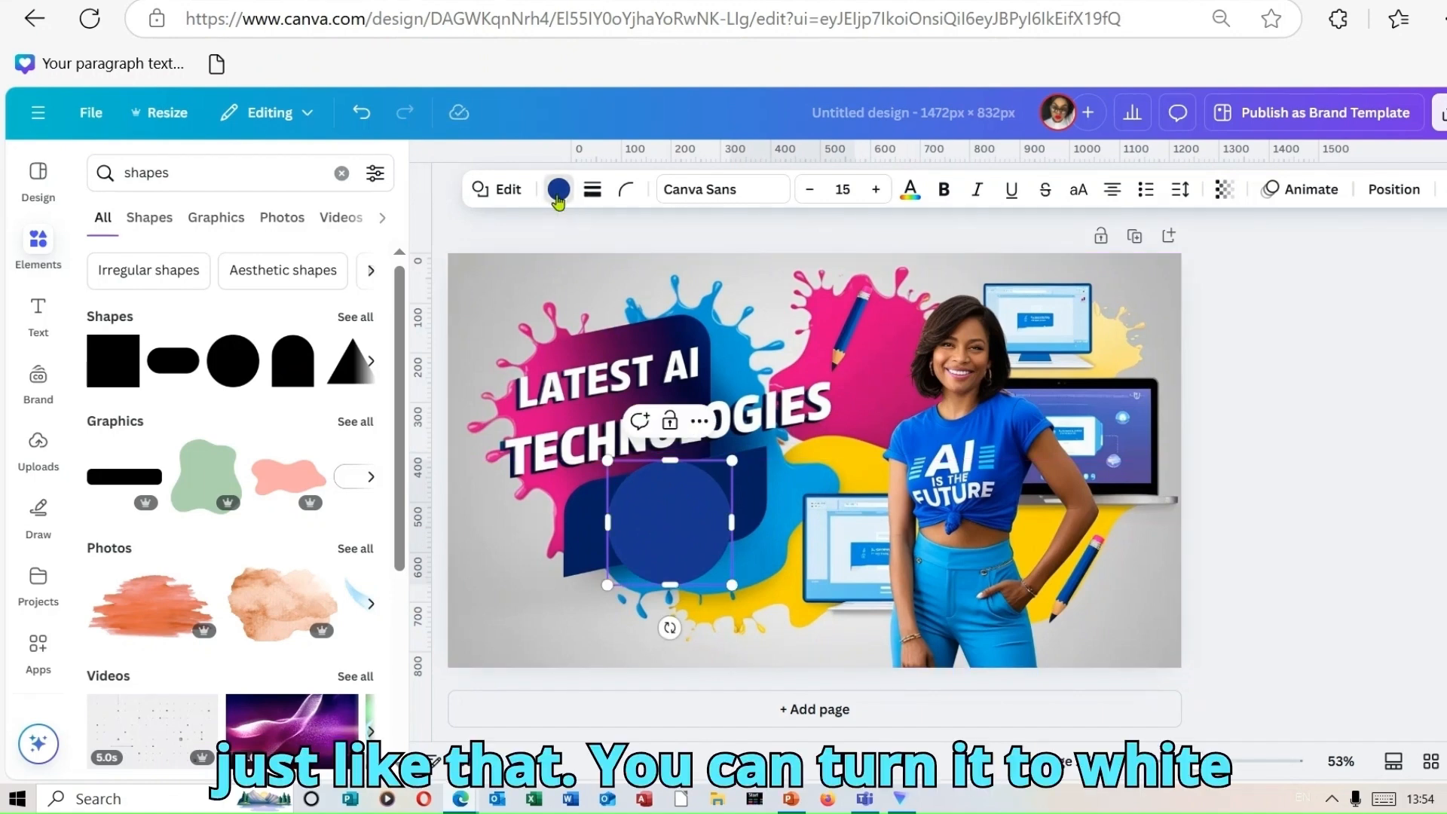
- Change the circle's fill colour to white
left_click(559, 190)
left_click(256, 329)
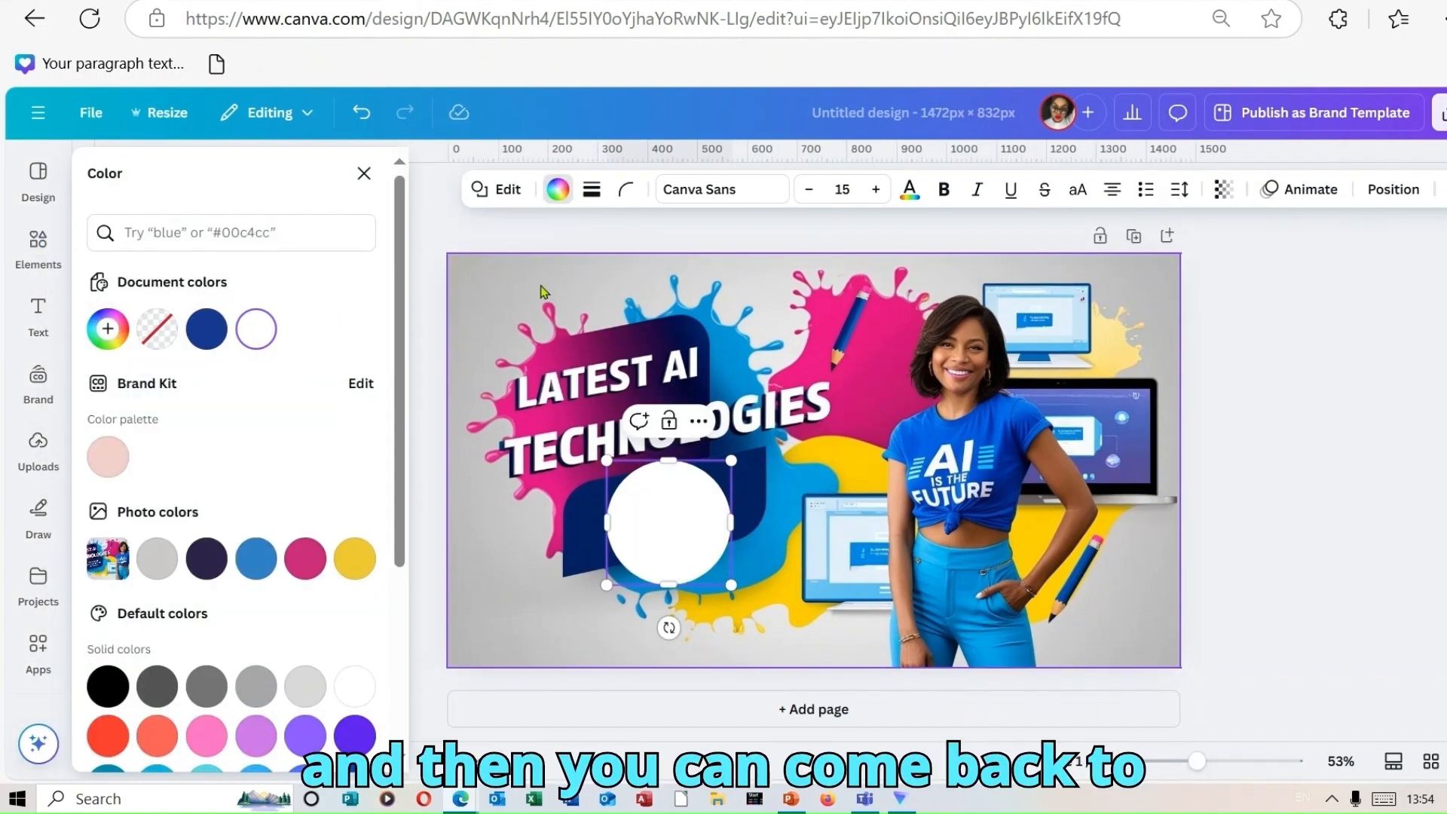
left_click(364, 174)
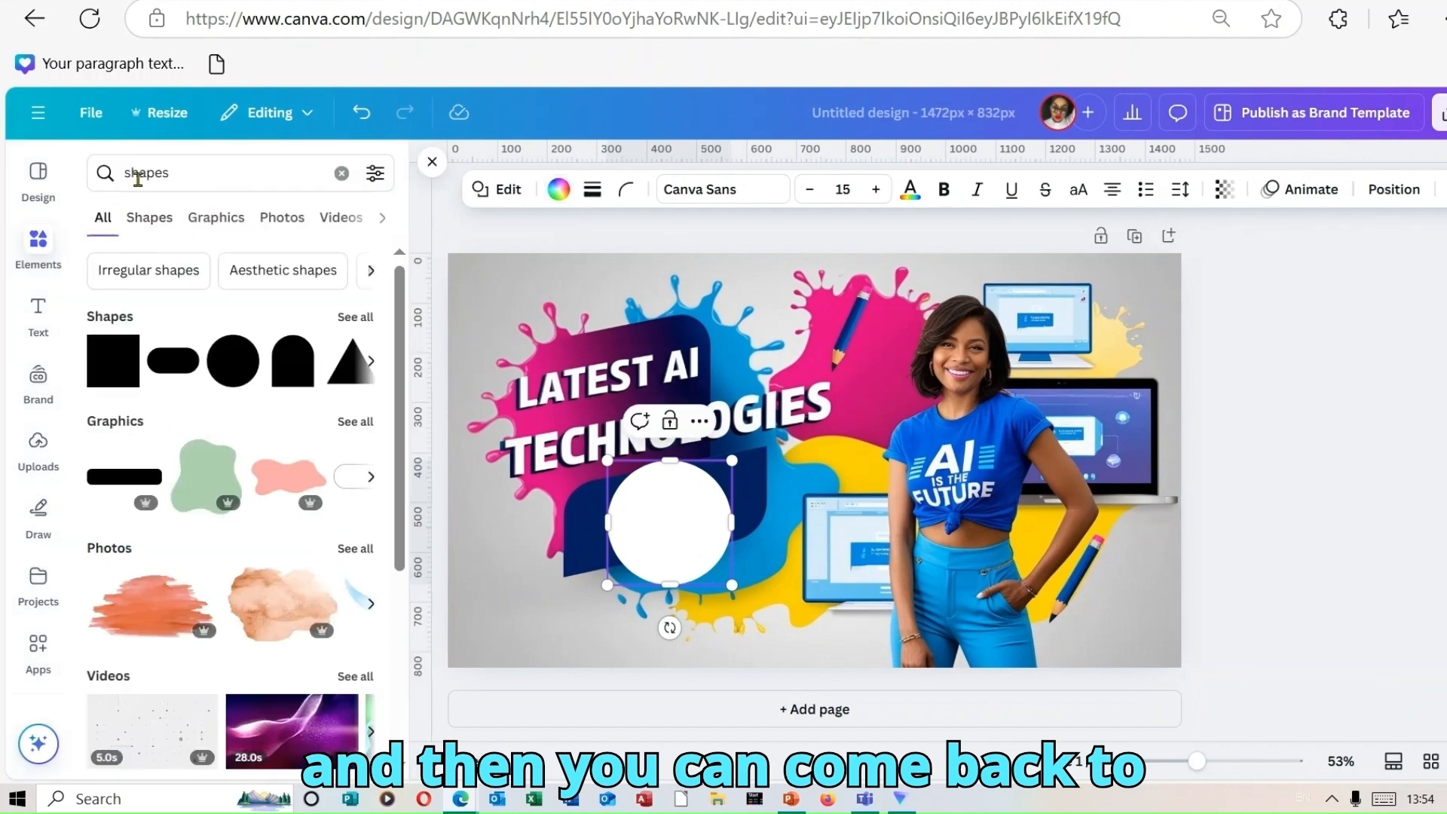
- Replace the elements search with "canva logo" and show all matching graphics
left_click(338, 175)
type("ca")
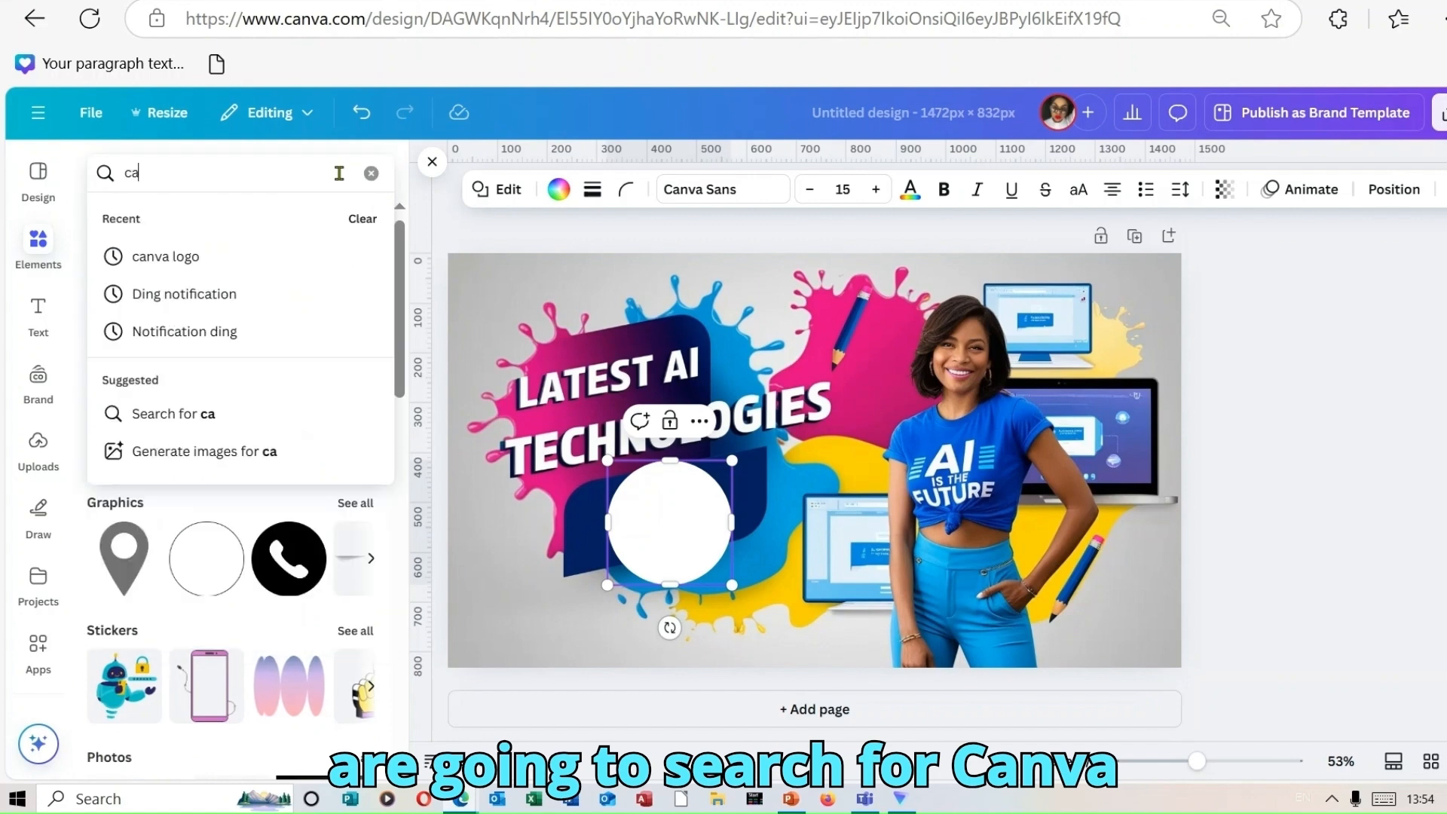
left_click(191, 257)
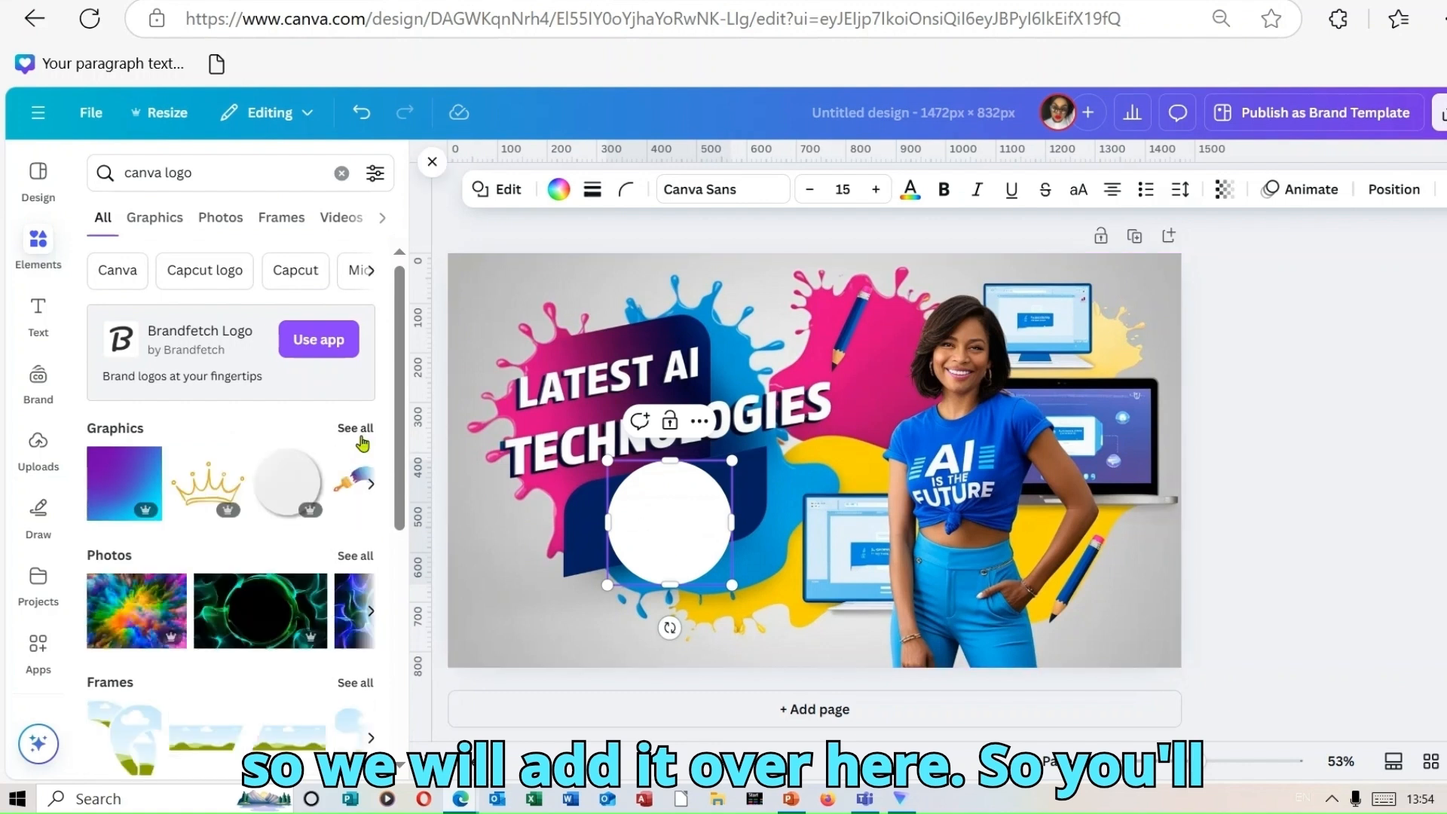
left_click(359, 436)
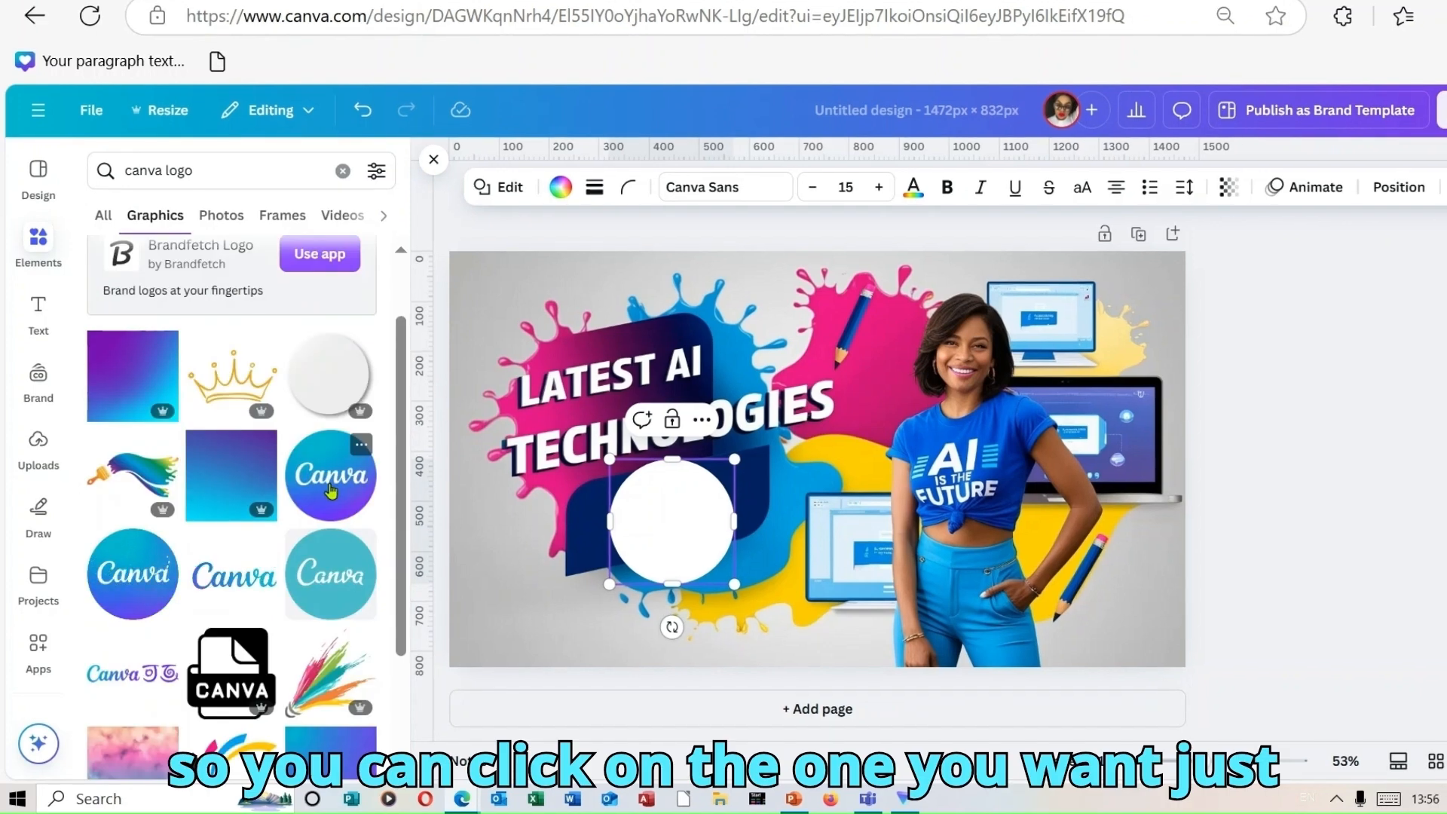
- Add the round blue-purple Canva logo and size and centre it on the white circle, leaving a thin white rim
left_click(330, 492)
left_click_drag(902, 375, 860, 444)
left_click_drag(791, 475, 669, 518)
left_click_drag(614, 585, 617, 593)
left_click_drag(652, 533, 658, 525)
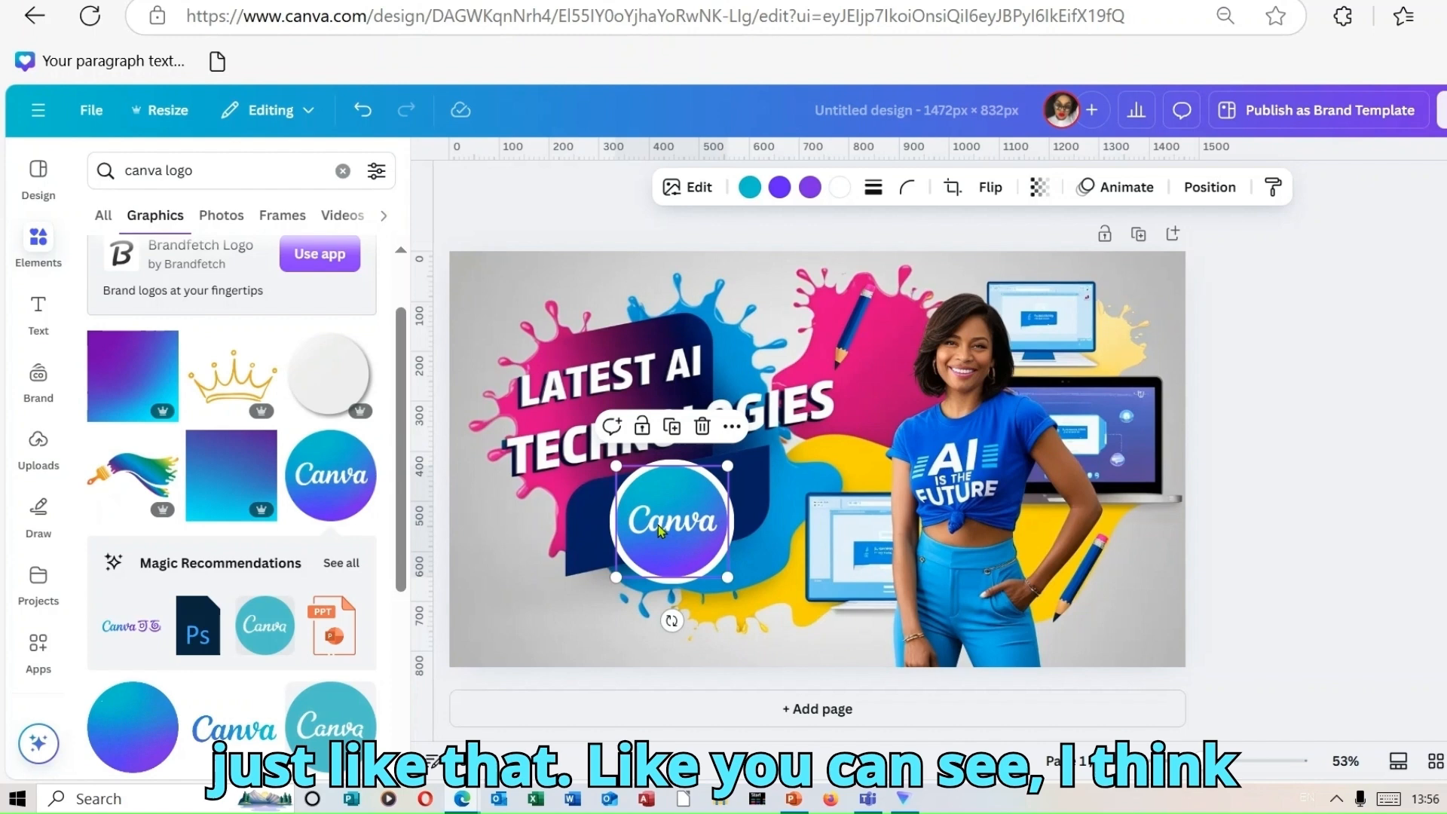
left_click(1312, 447)
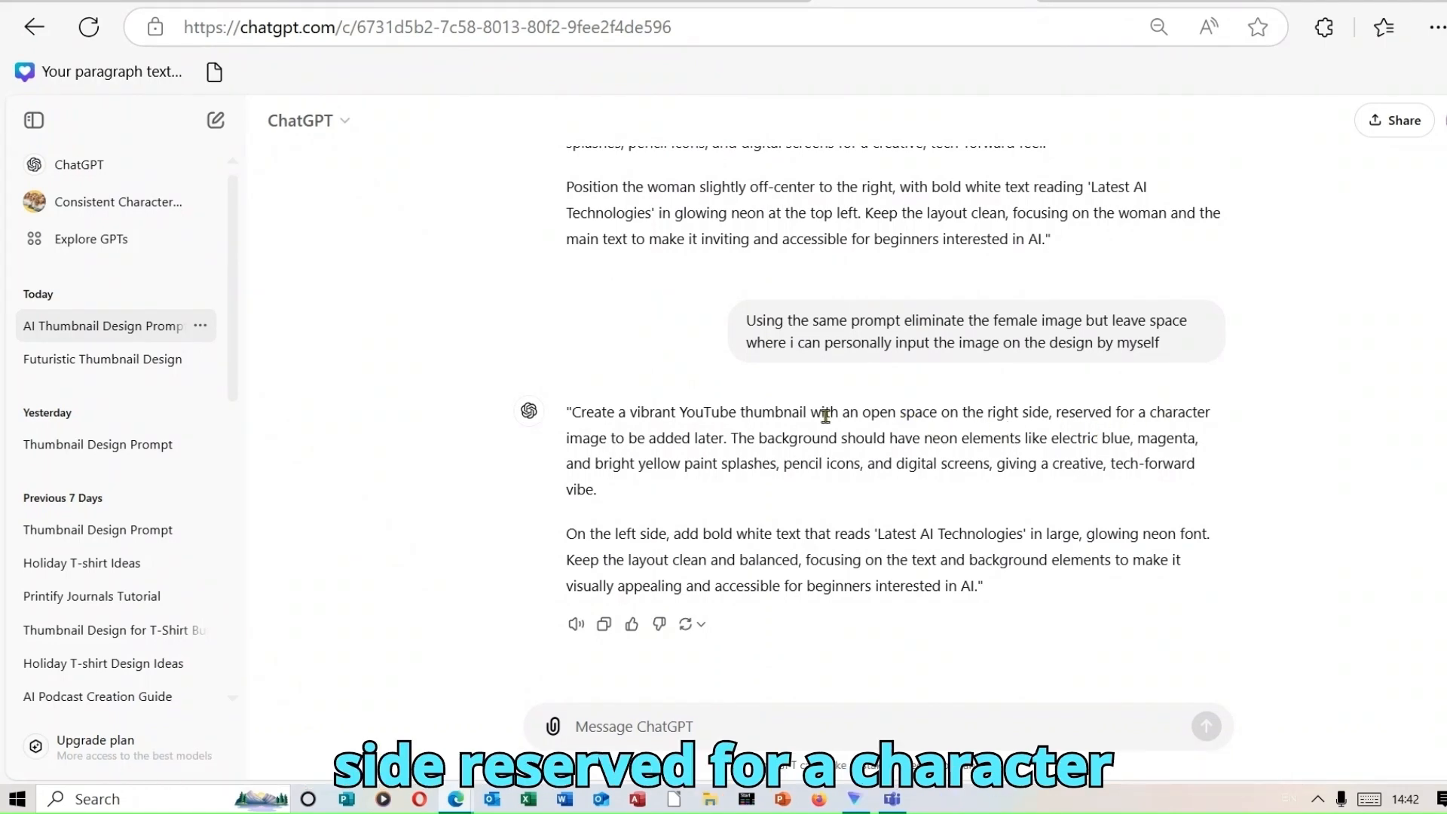
- In ChatGPT, copy the whole latest prompt, which reserves open space on the right side for a character image
left_click_drag(727, 440, 566, 412)
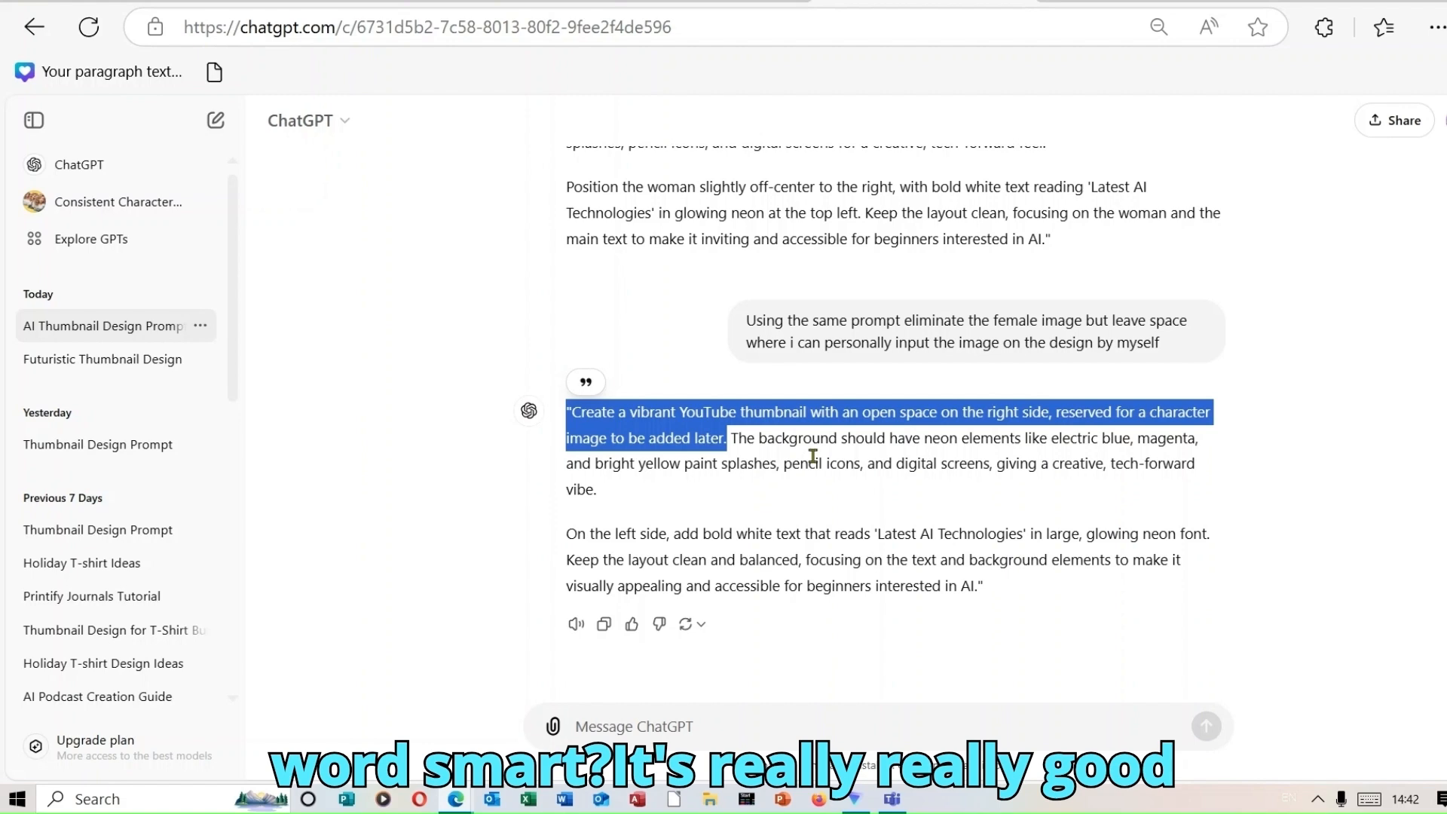
left_click(1276, 525)
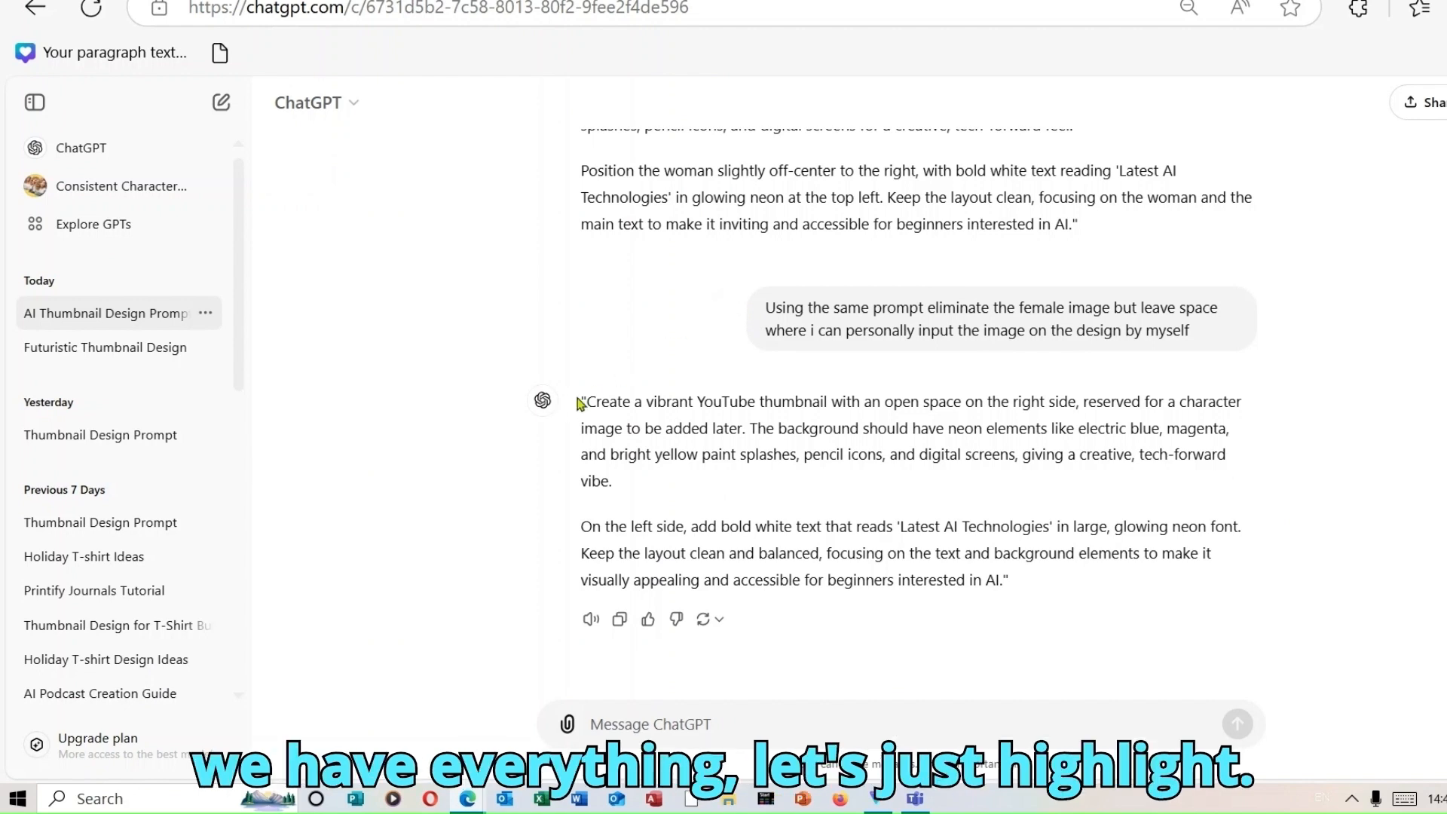
left_click_drag(581, 405, 1026, 607)
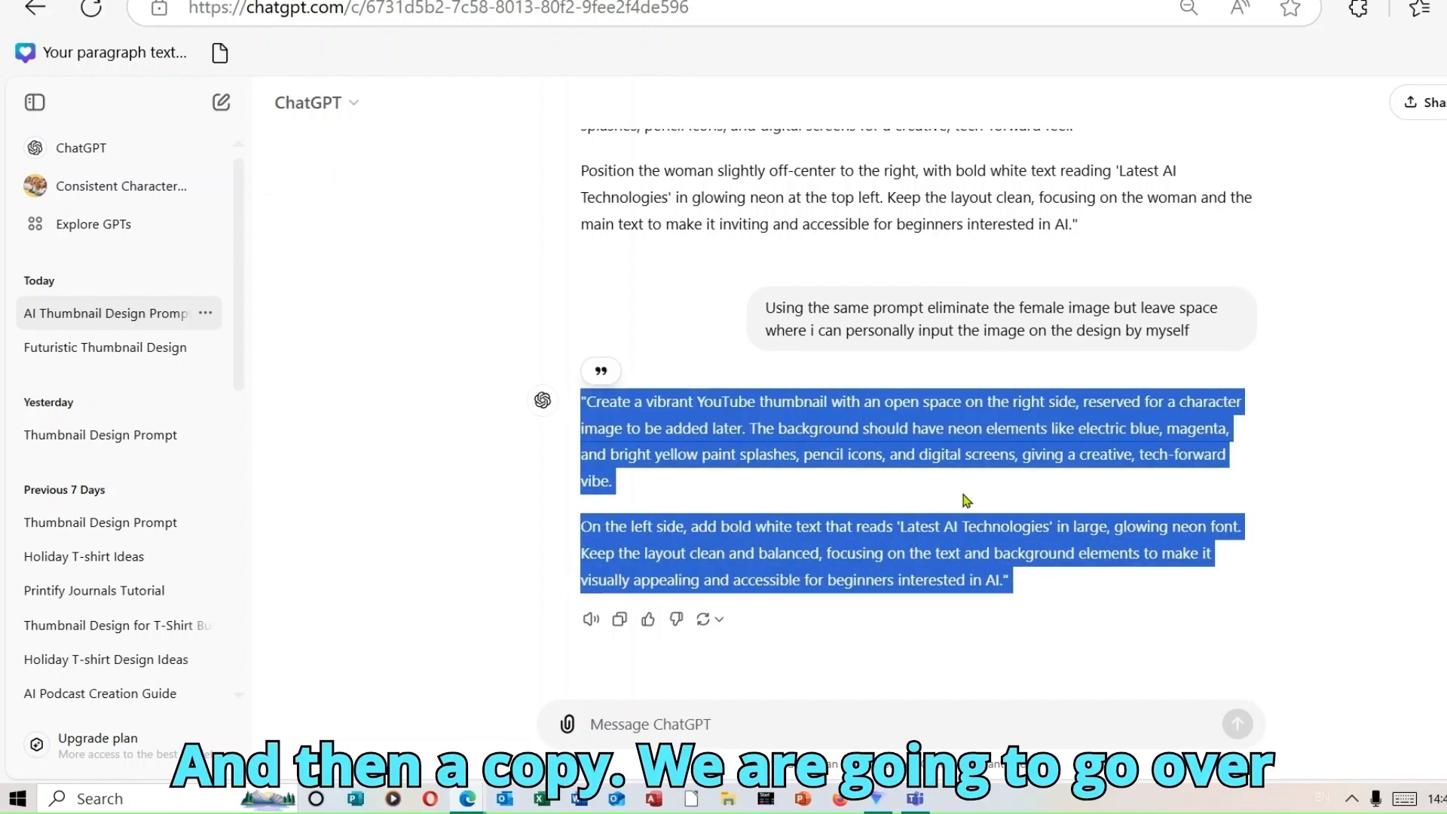
right_click(852, 449)
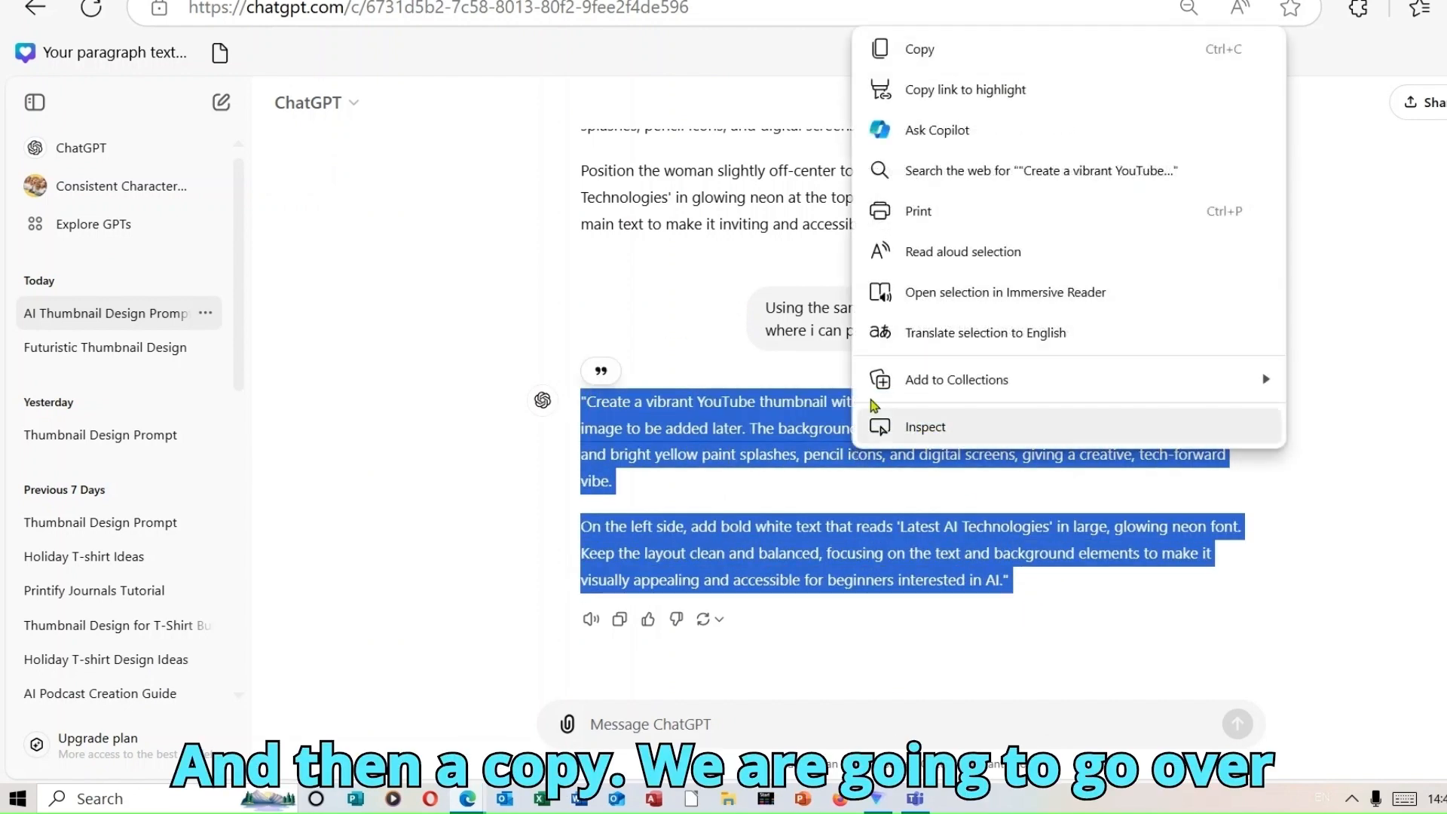
left_click(977, 65)
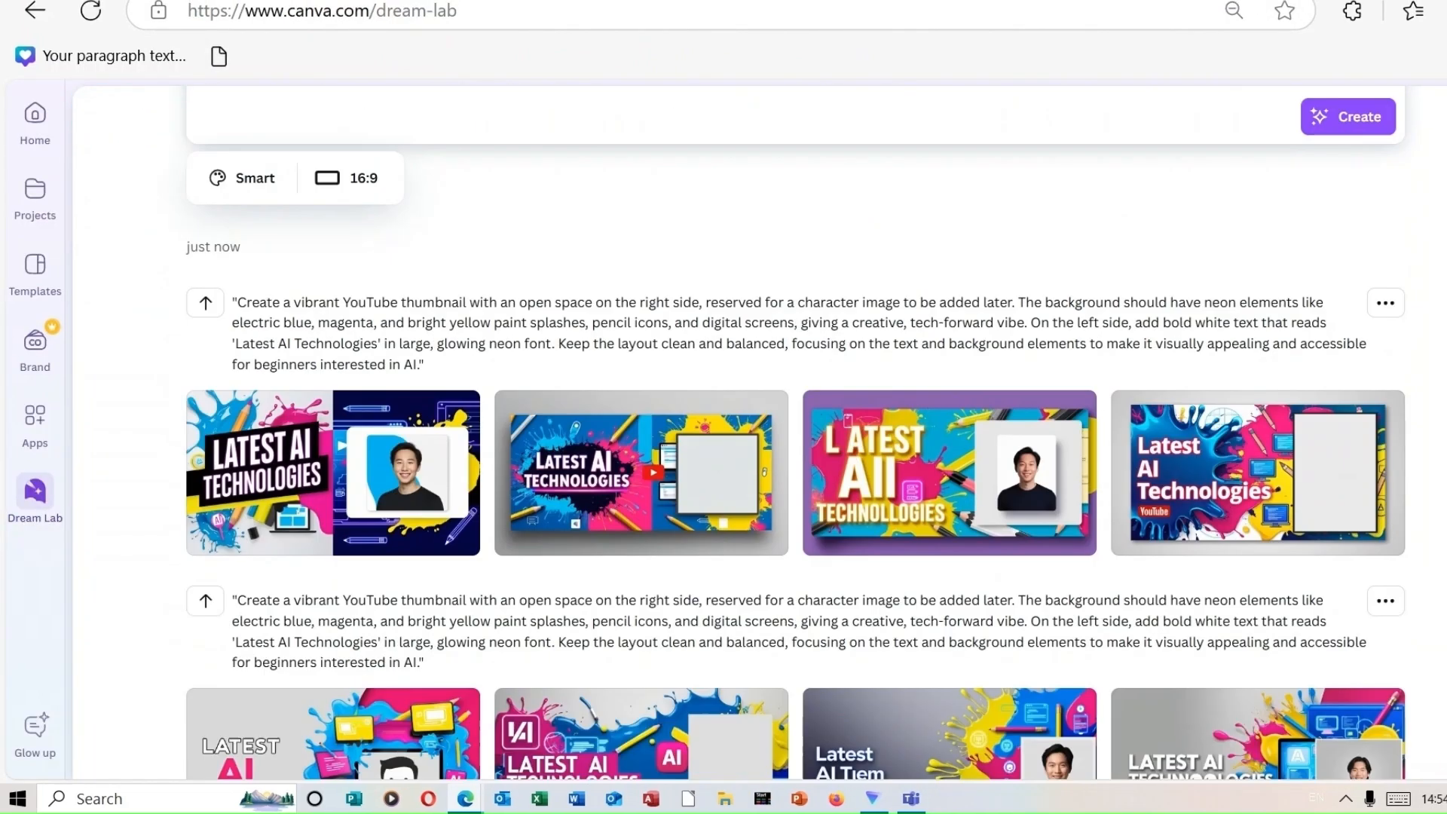
- In Canva Dream Lab, review the open-space thumbnails and open the first one of the newest row in the design editor
scroll(898, 256, "down", 3)
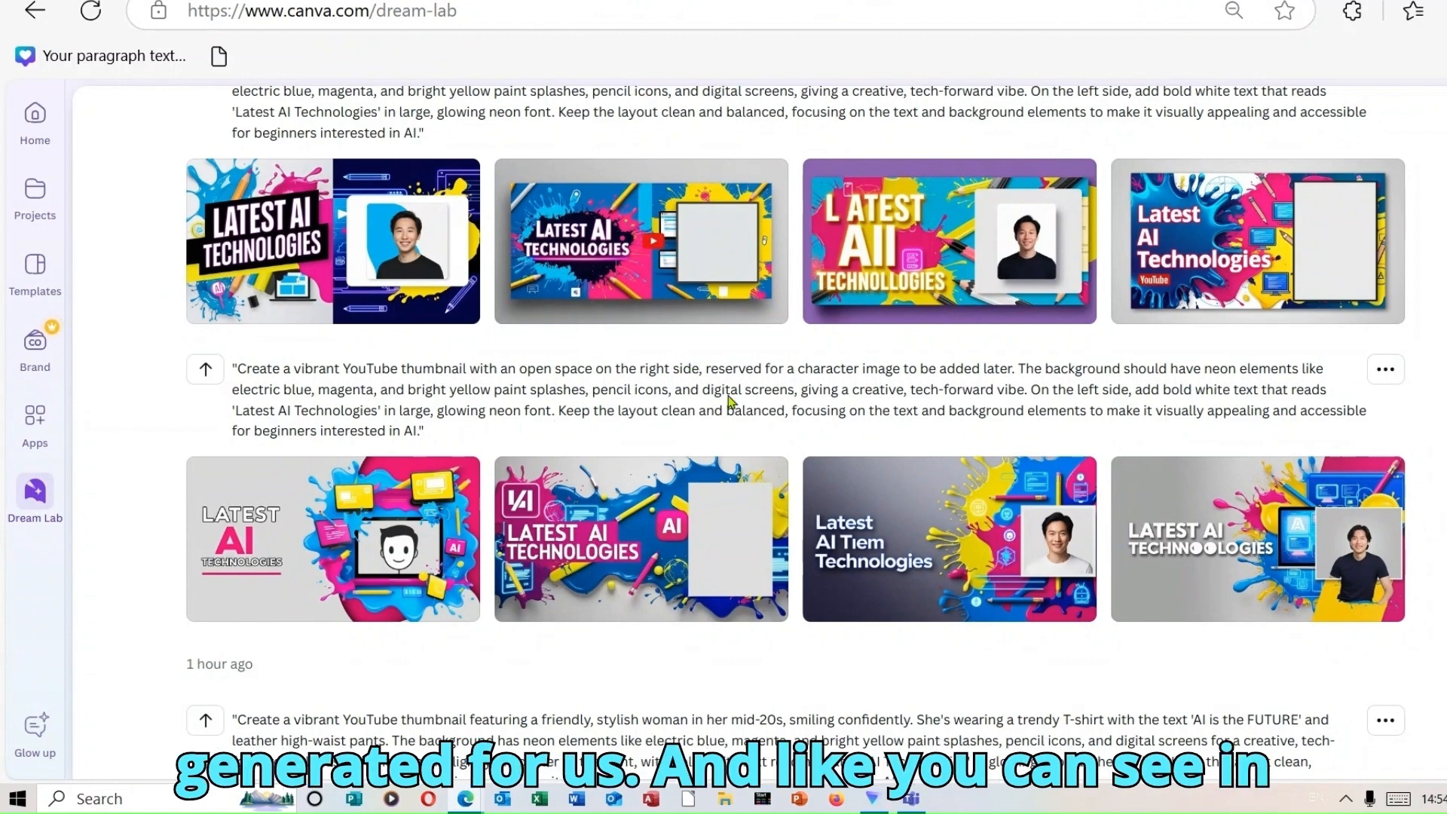
mouse_move(732, 315)
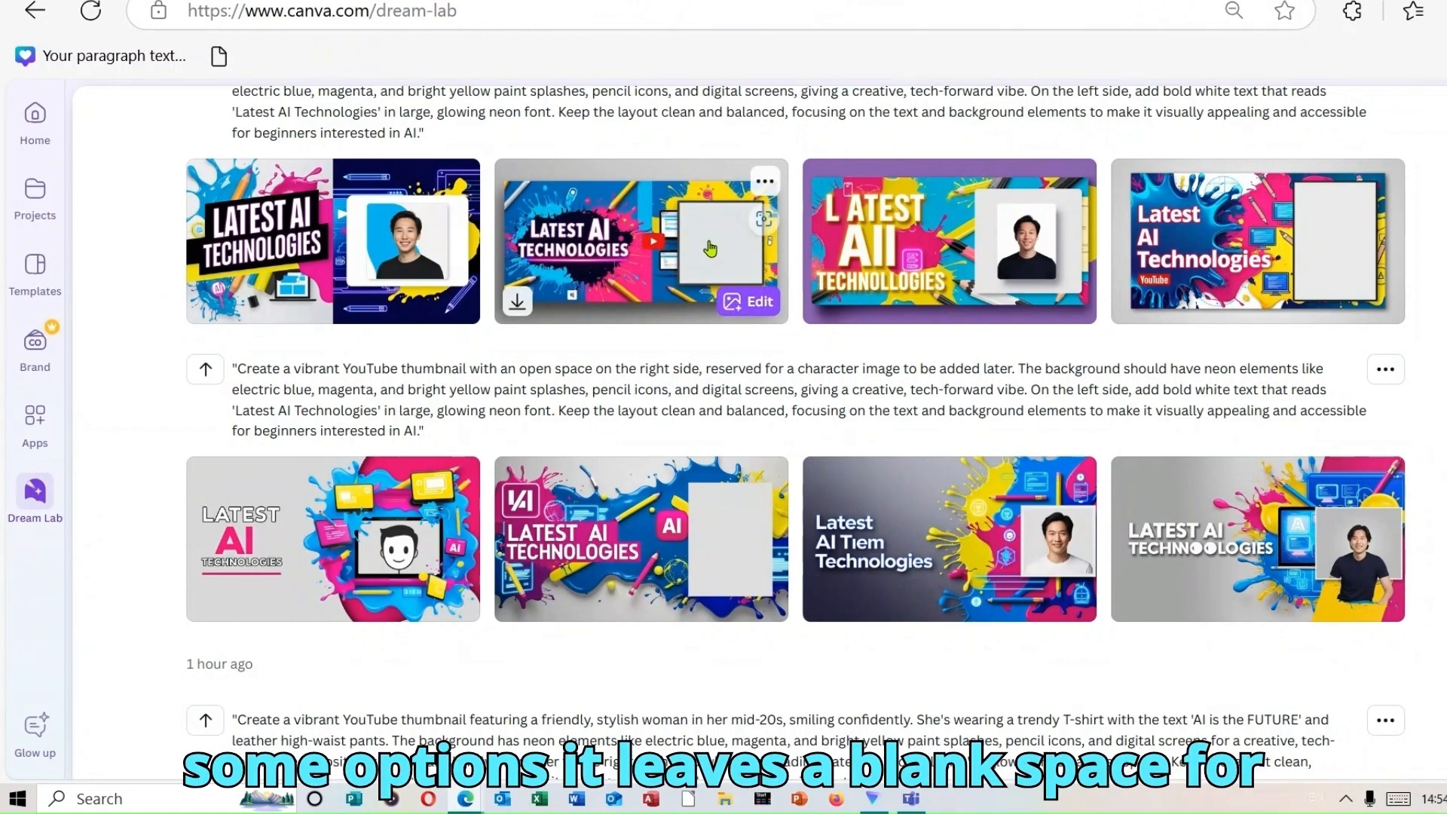
mouse_move(385, 264)
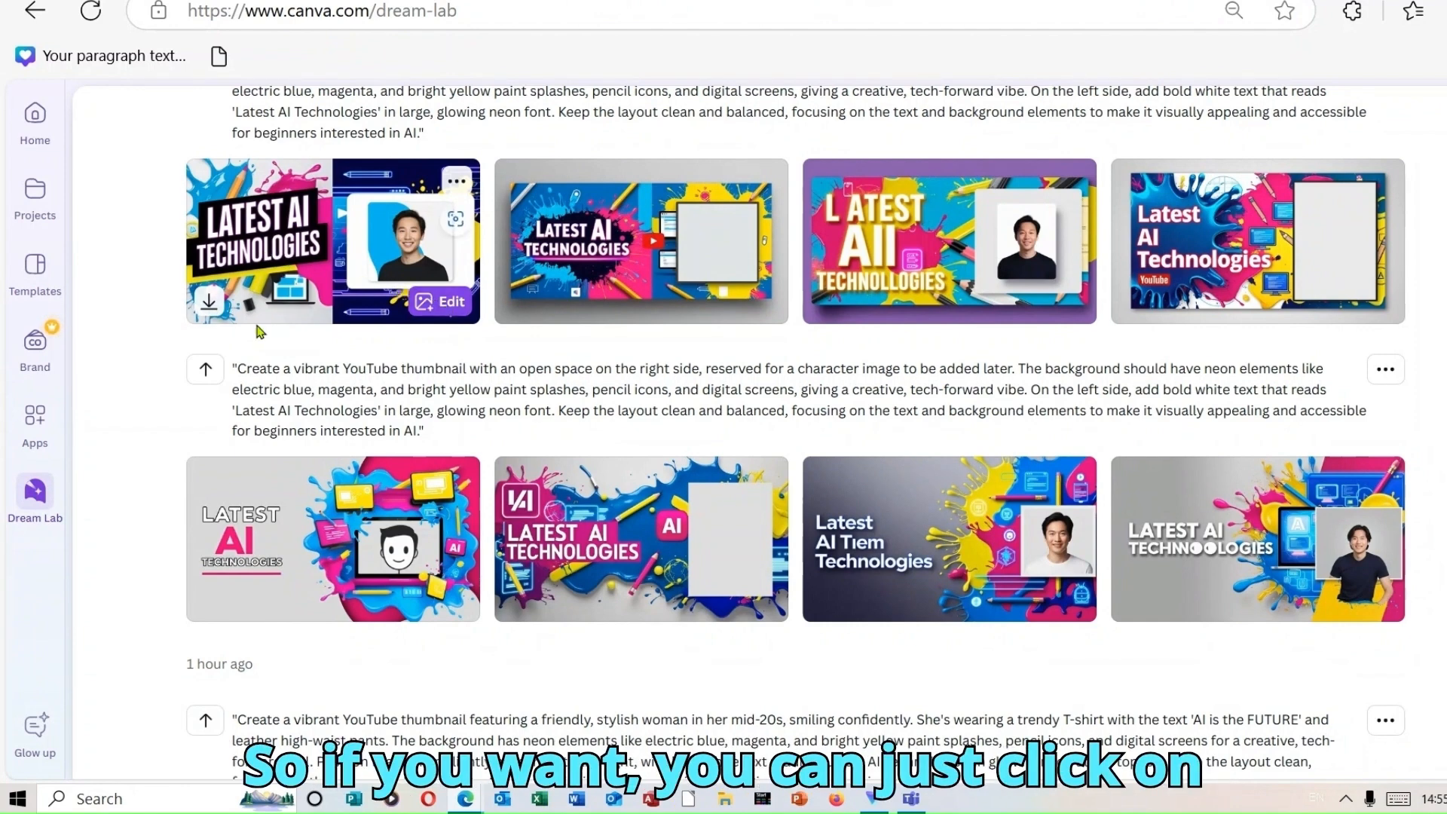
left_click(453, 301)
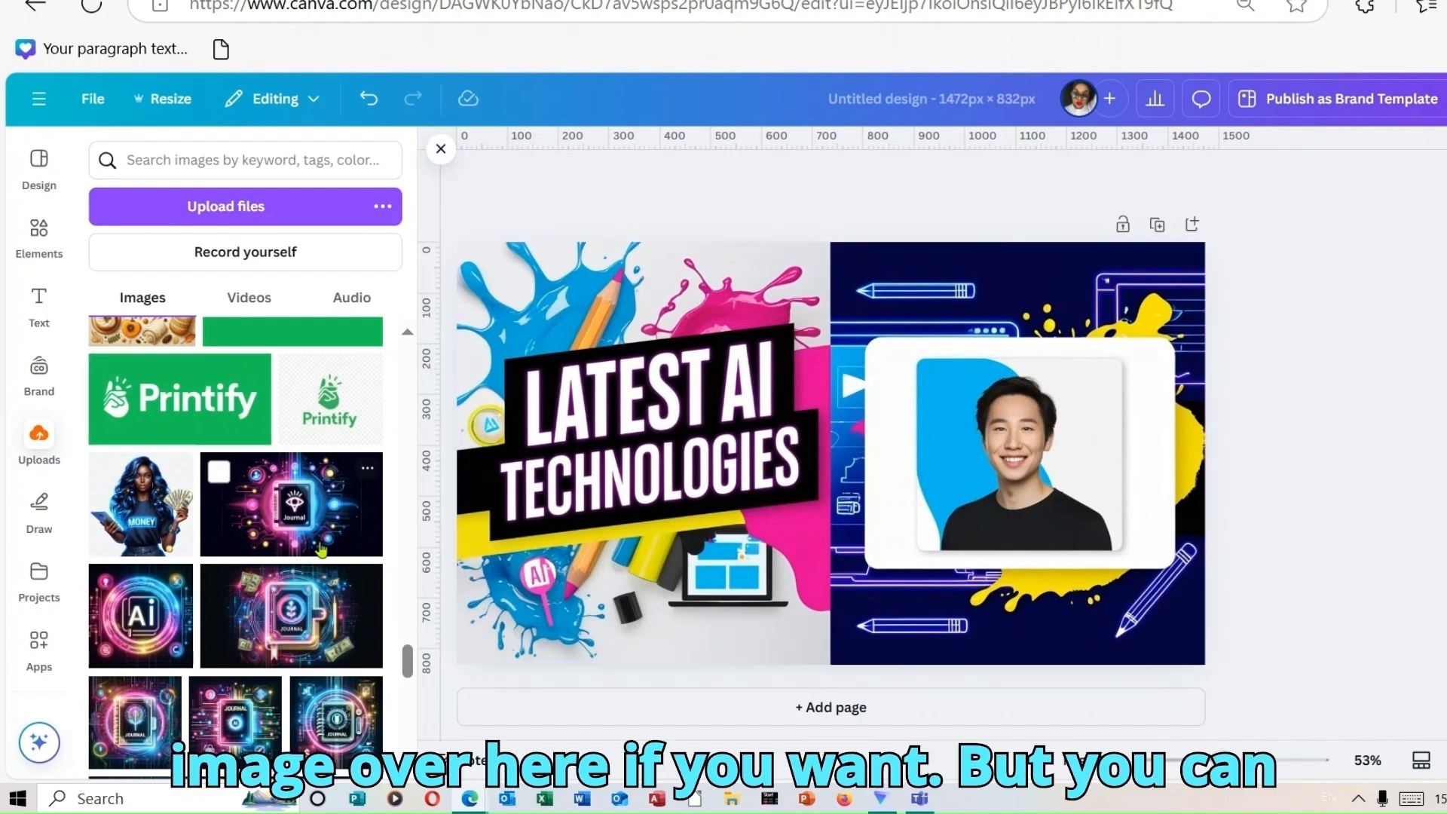
- Add the uploaded blue-haired woman in the MONEY T-shirt and enlarge her to cover the man's portrait on the thumbnail's right half
left_click(153, 521)
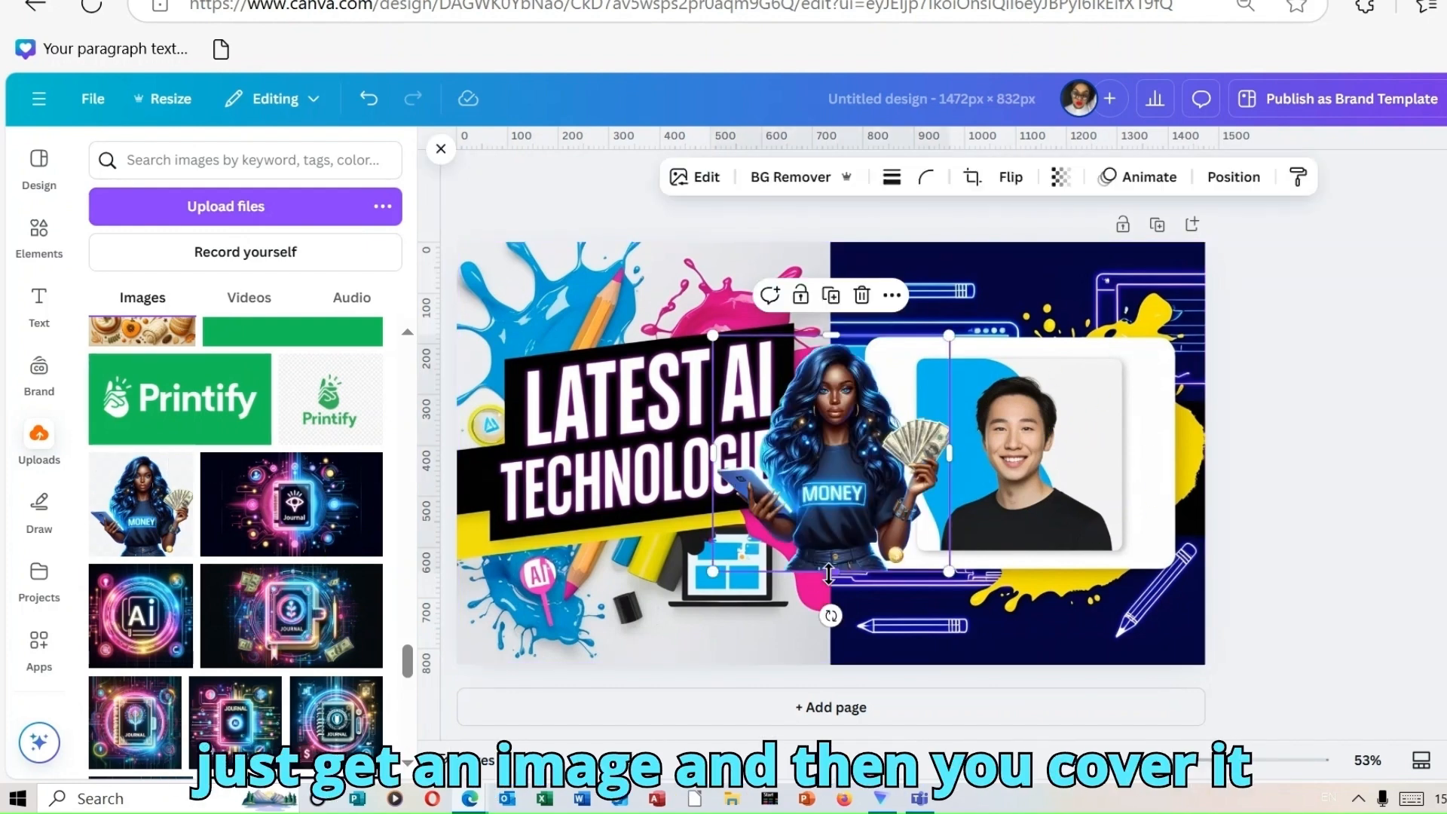
left_click_drag(859, 525, 1057, 433)
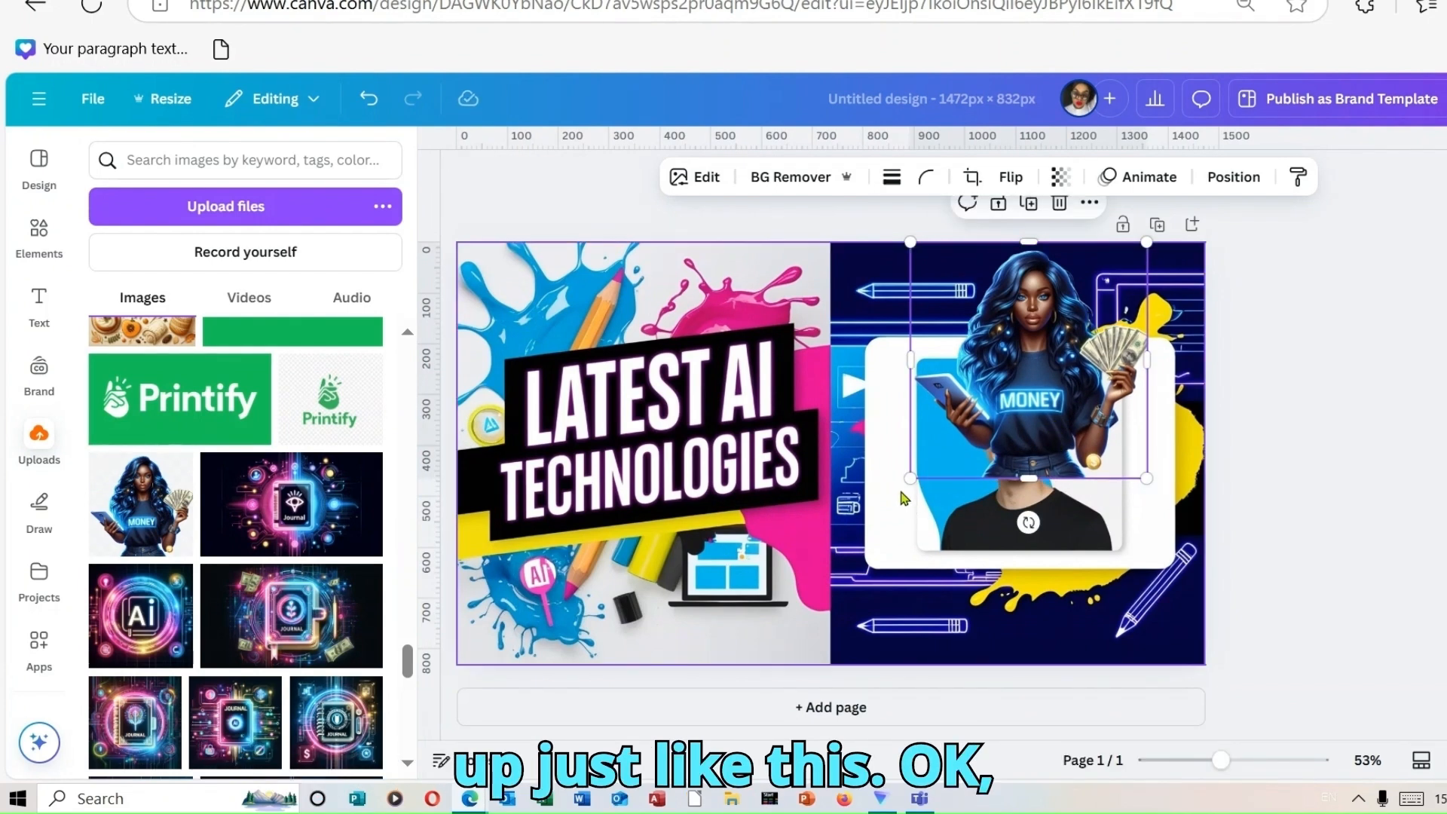
left_click_drag(910, 479, 750, 647)
left_click_drag(897, 573, 923, 558)
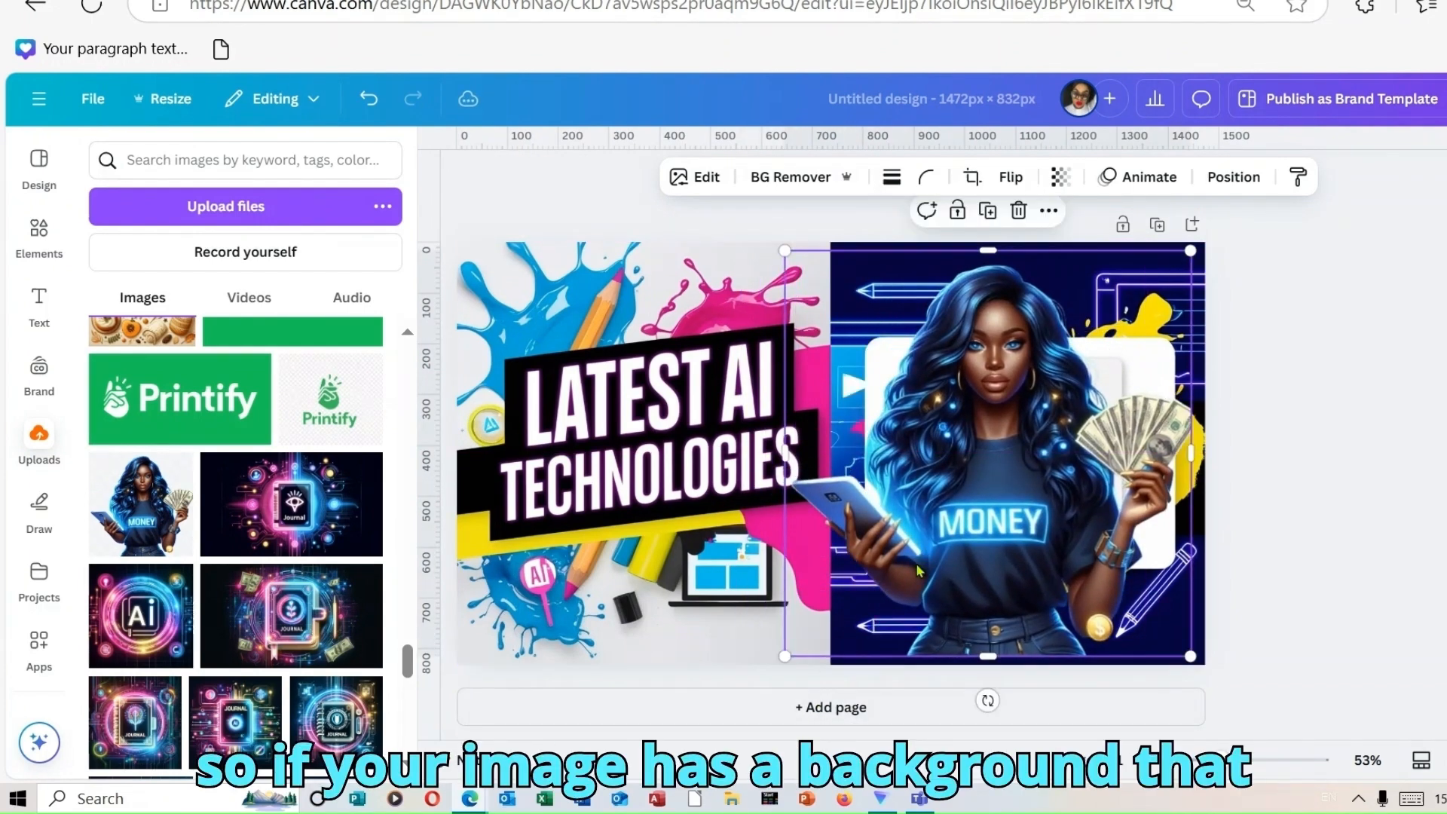
left_click_drag(789, 660, 776, 665)
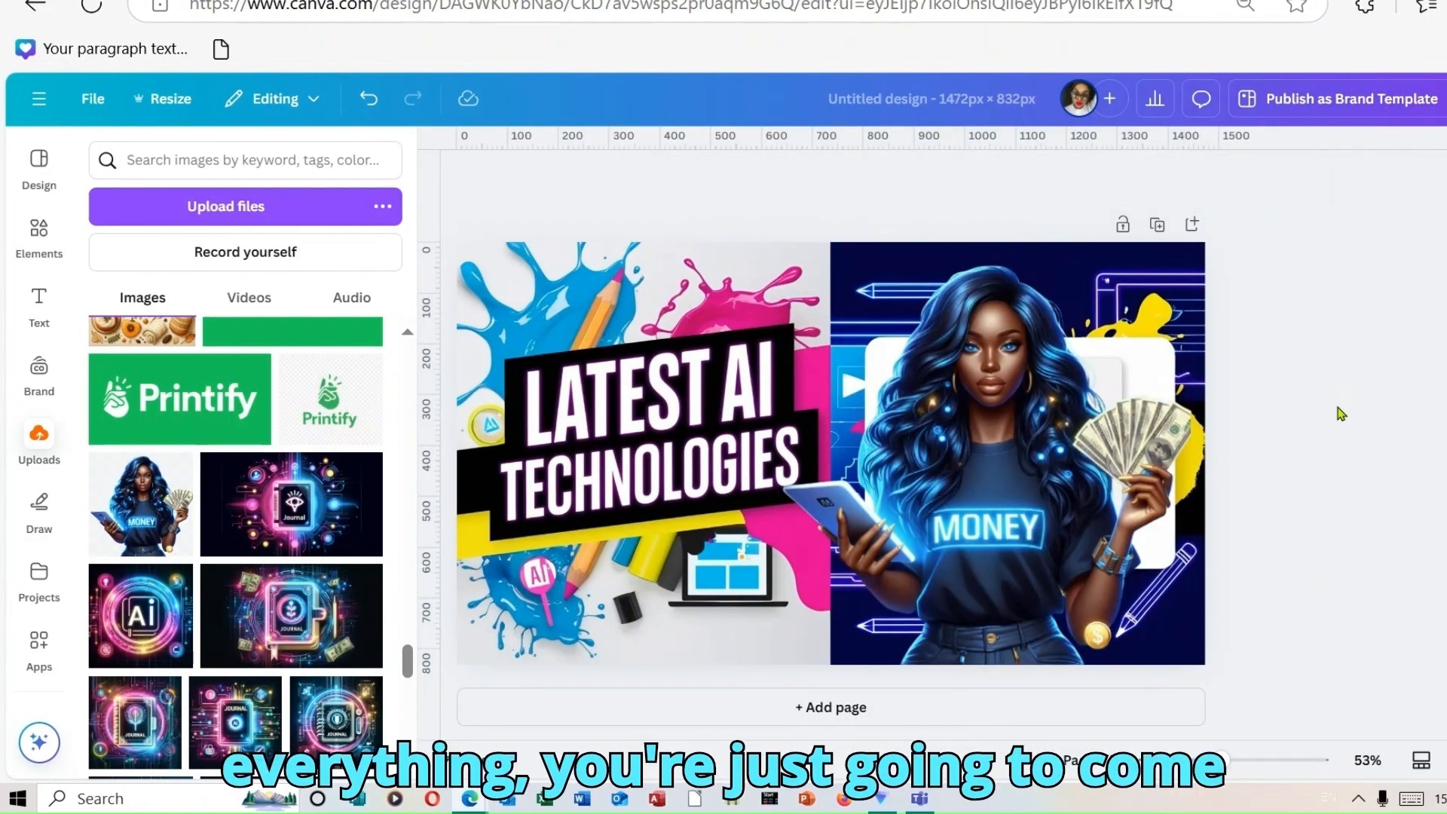
- Open the download settings for the finished thumbnail
left_click(1446, 99)
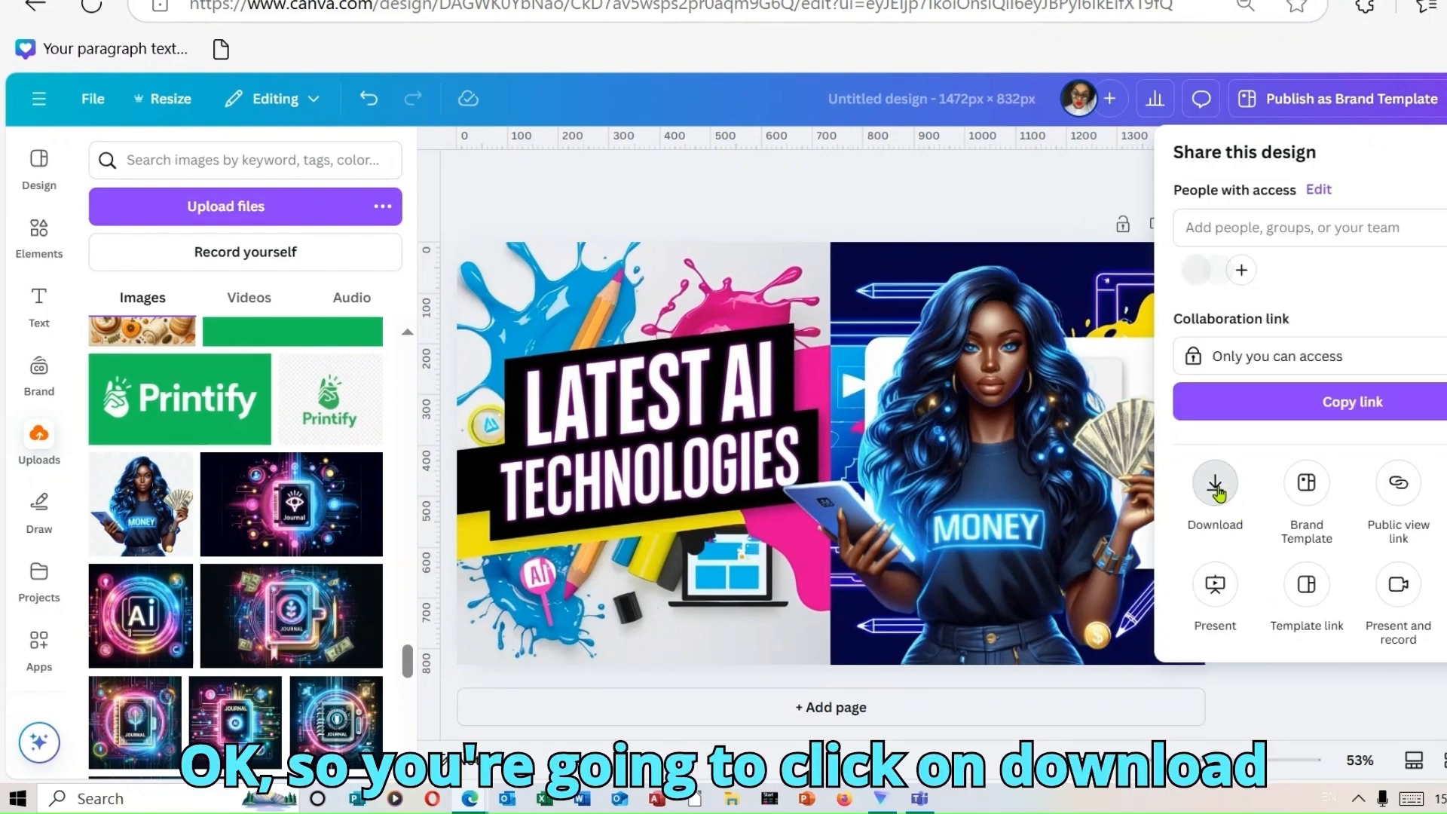
left_click(1218, 488)
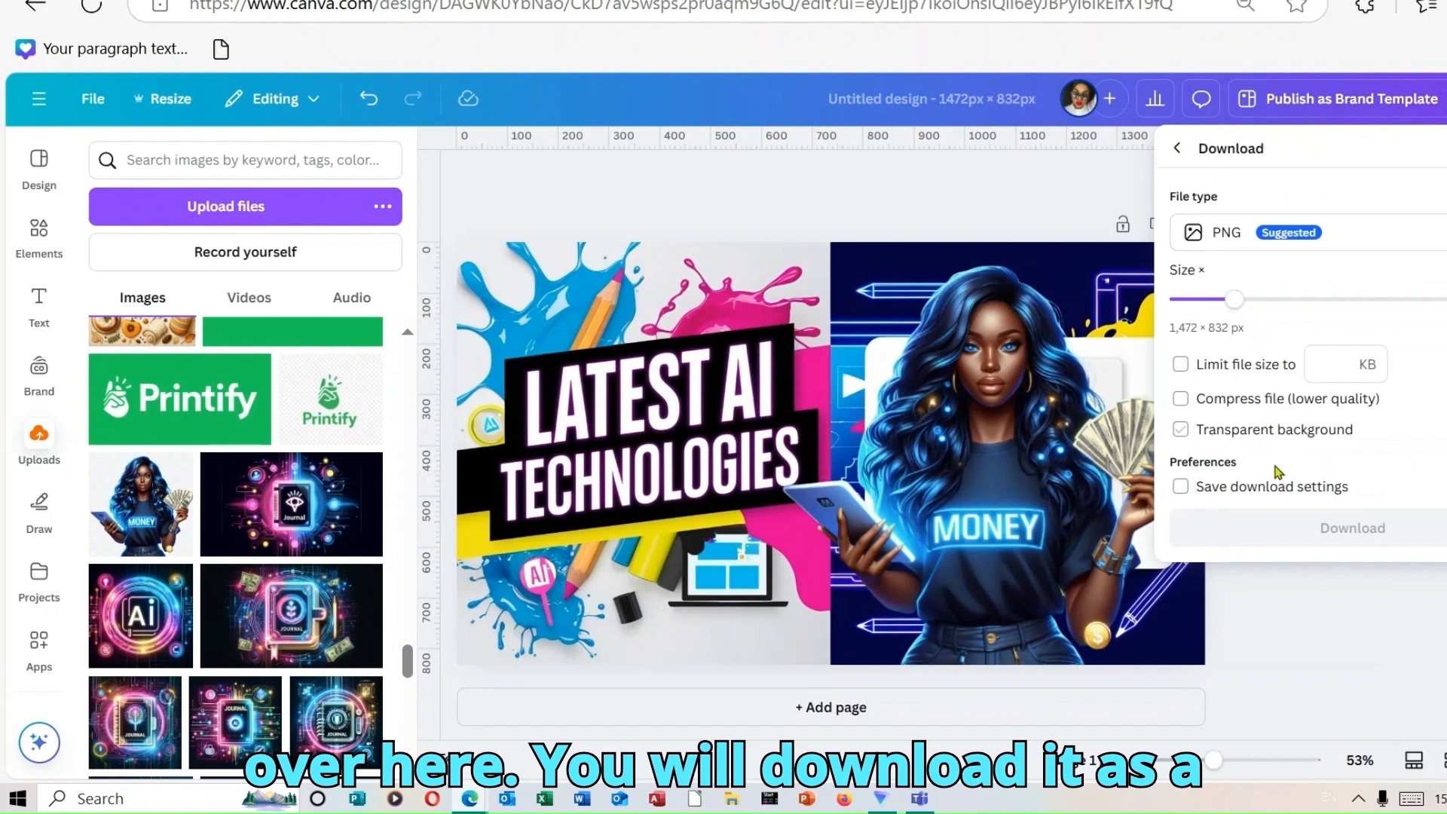